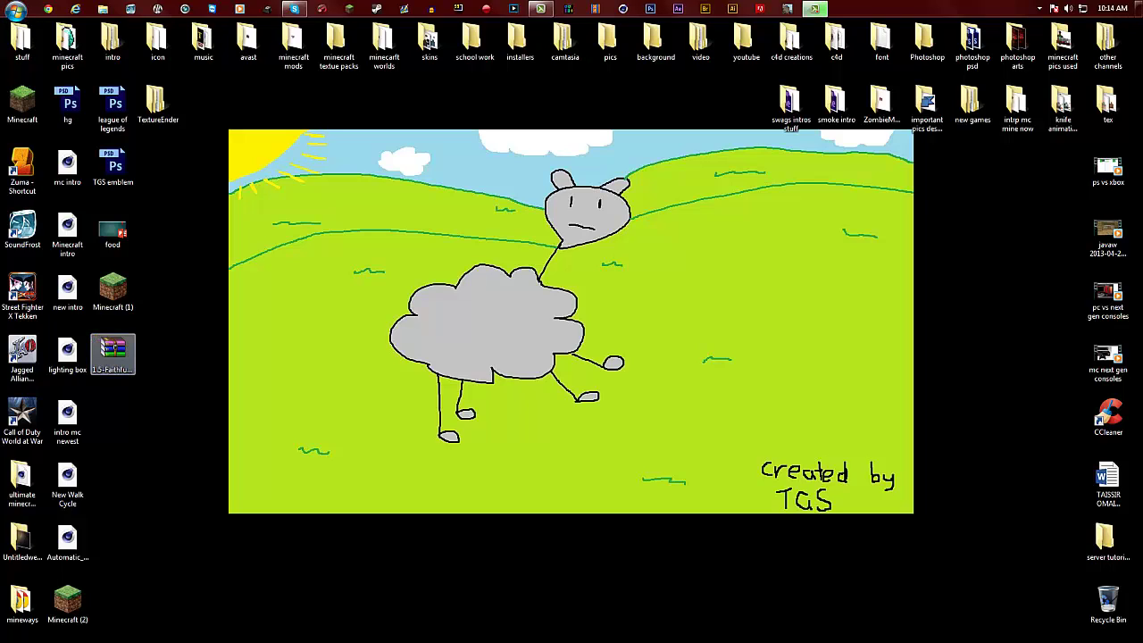
Open the resourcepacks folder inside .minecraft in the %appdata% directory
left_click(112, 353)
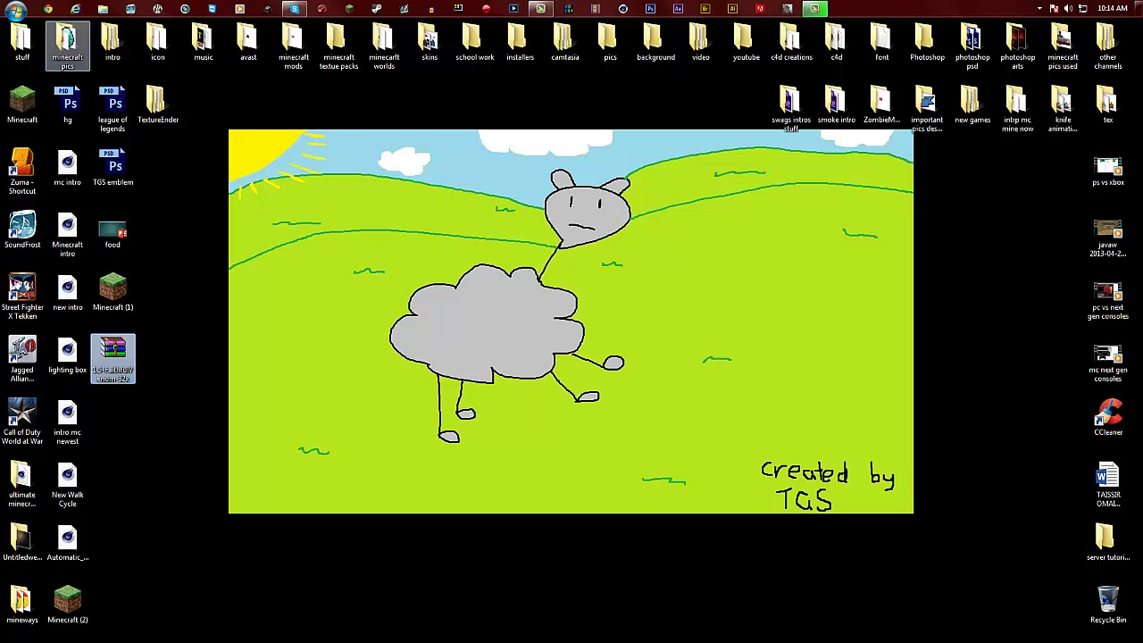
left_click(16, 10)
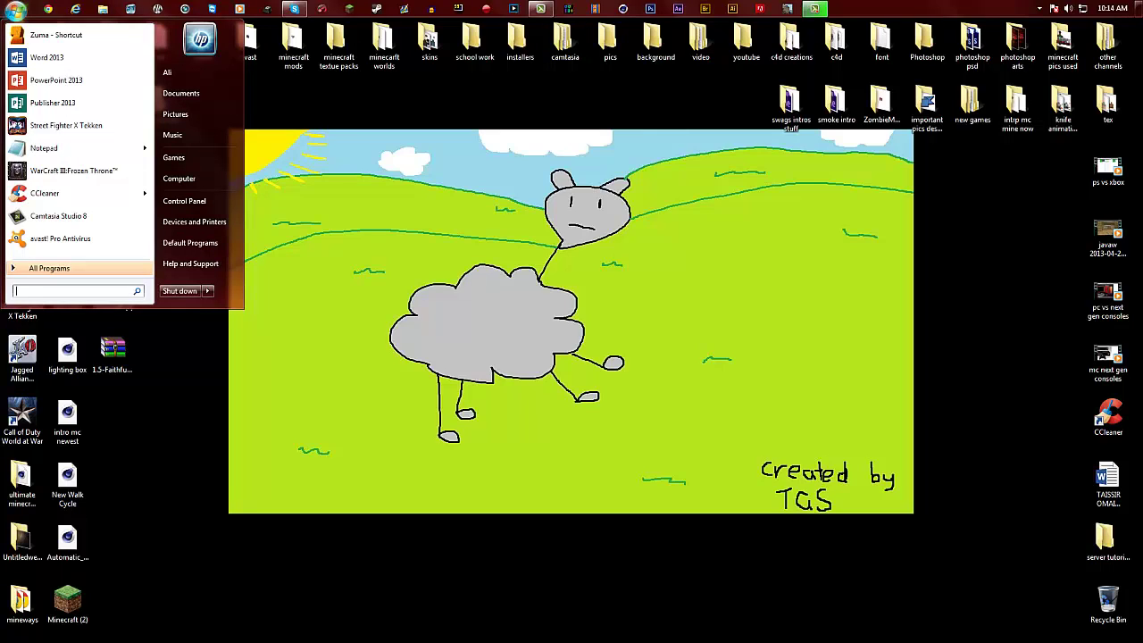
type("%a")
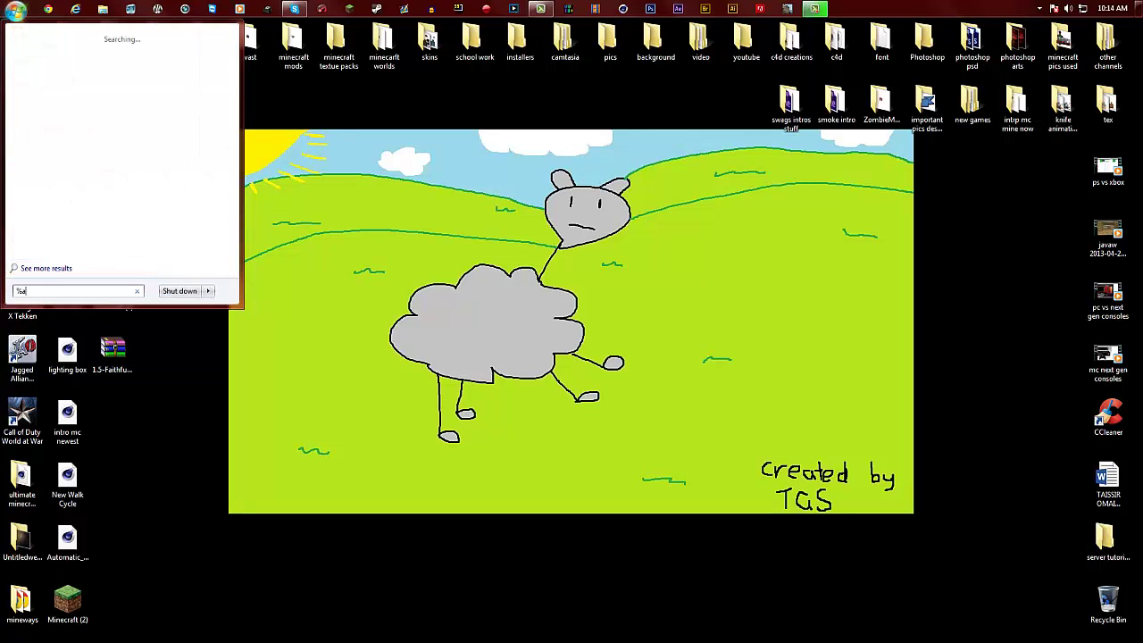
type("ppdata%")
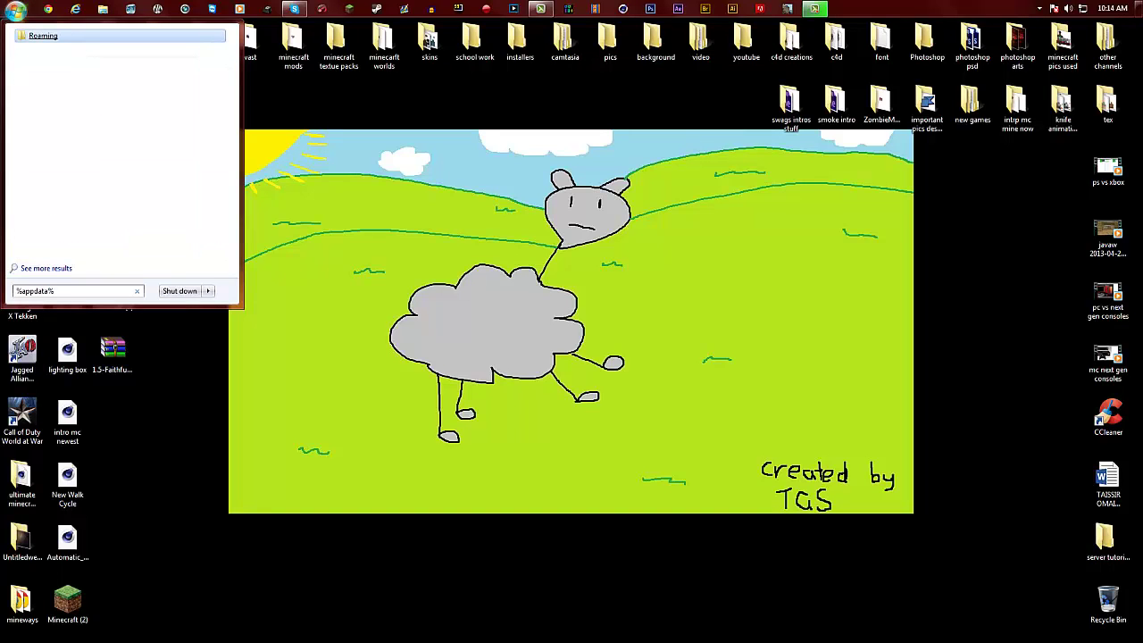
key("Return")
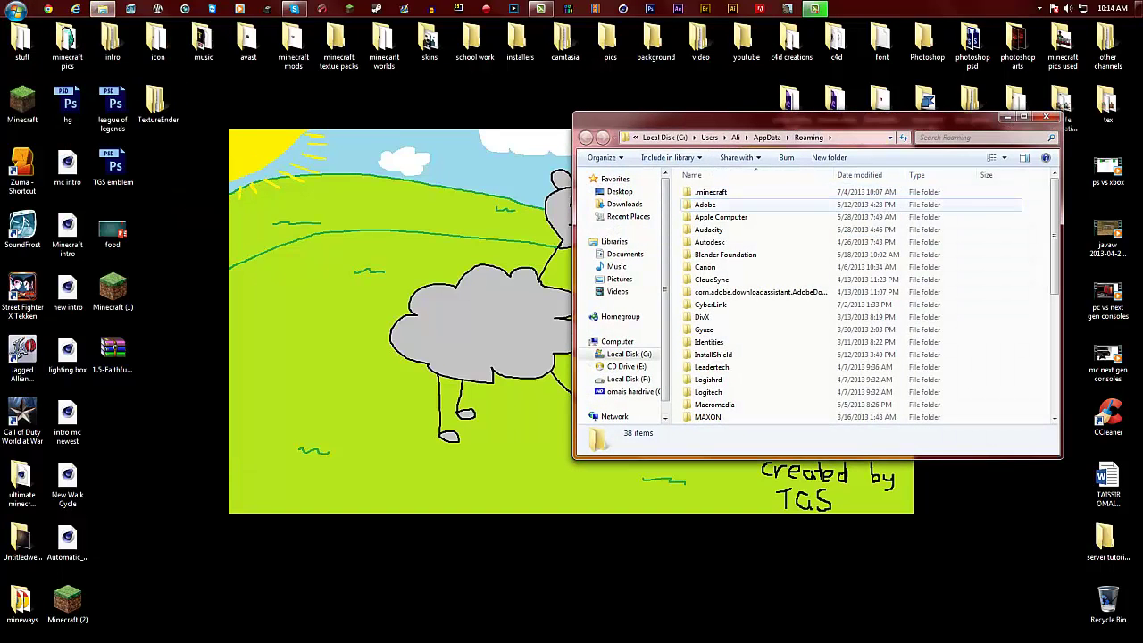
double_click(711, 192)
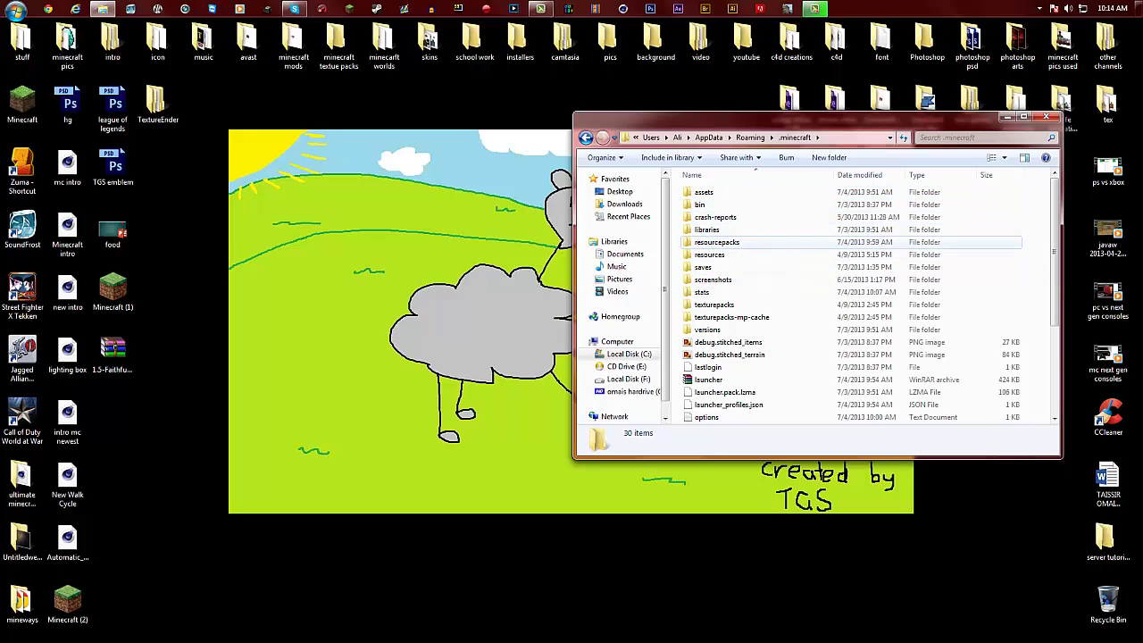
double_click(717, 242)
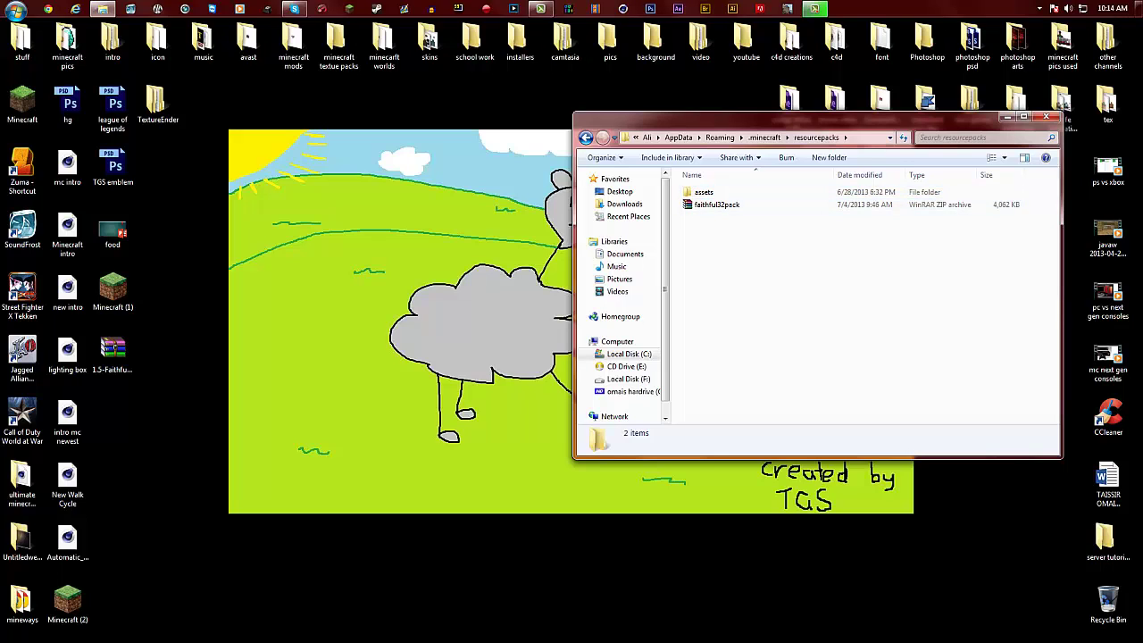
Look inside the assets folder in resourcepacks and permanently delete that folder
double_click(703, 192)
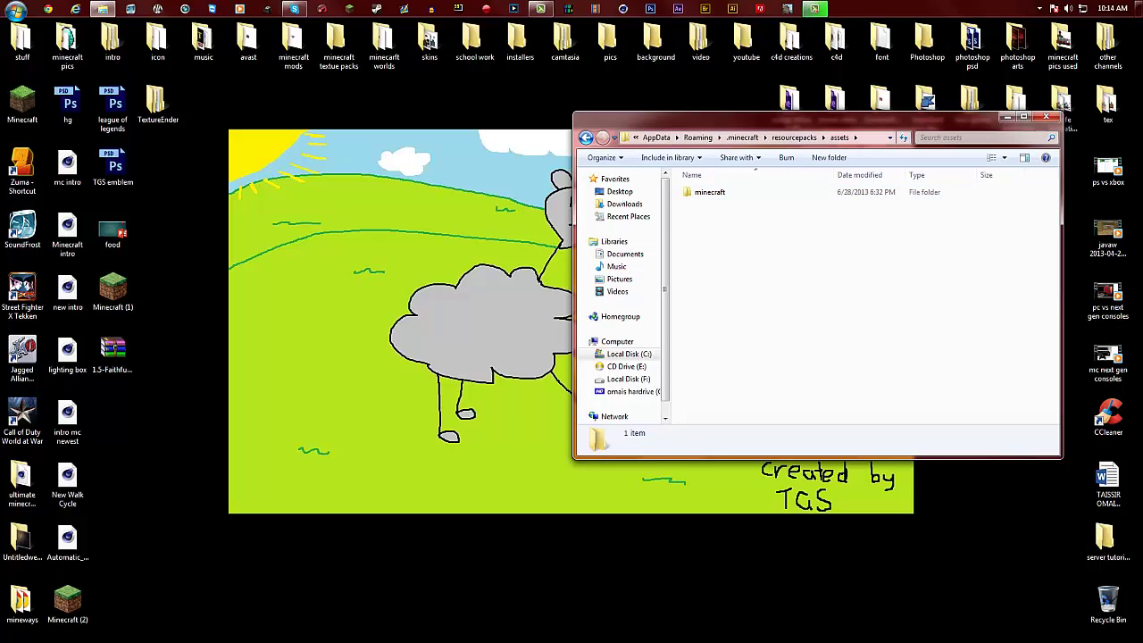
left_click(586, 137)
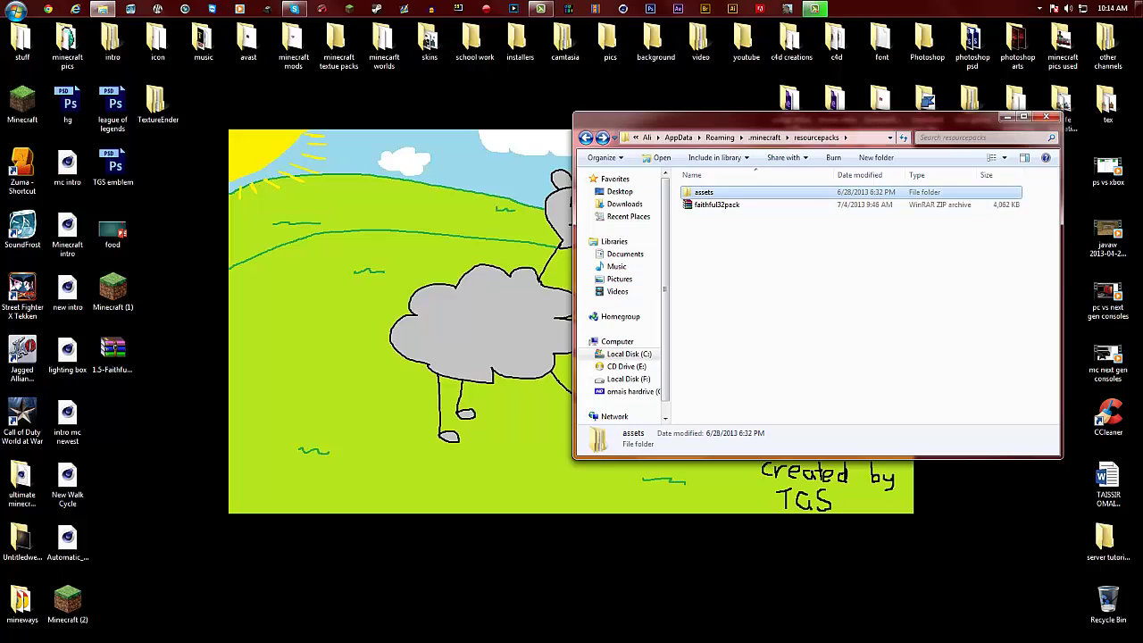
left_click(701, 206)
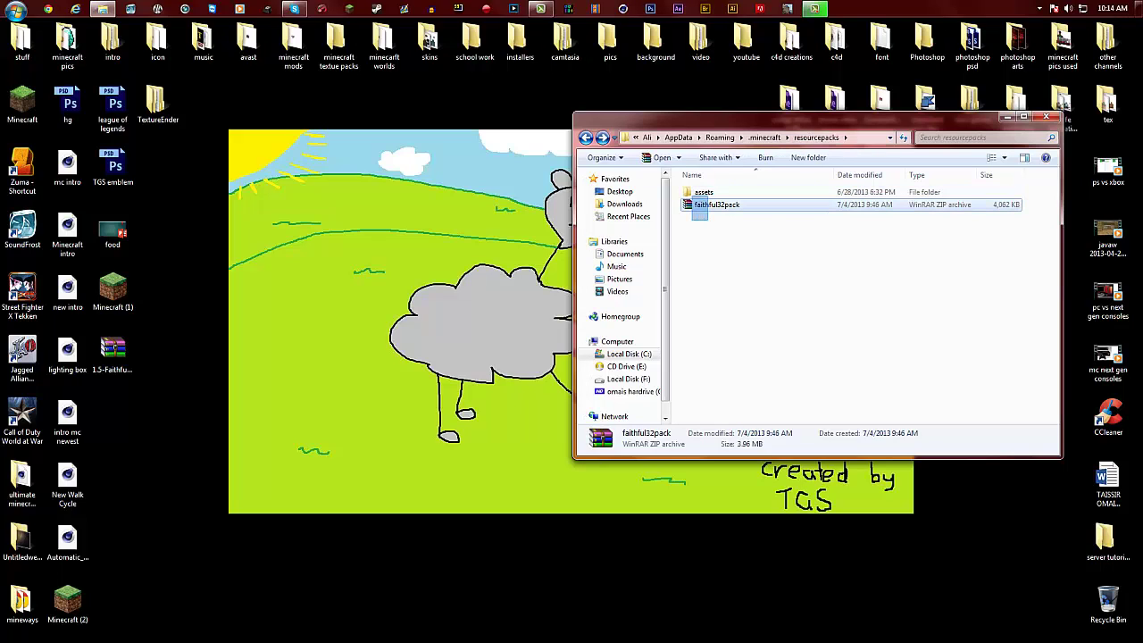
left_click(704, 192)
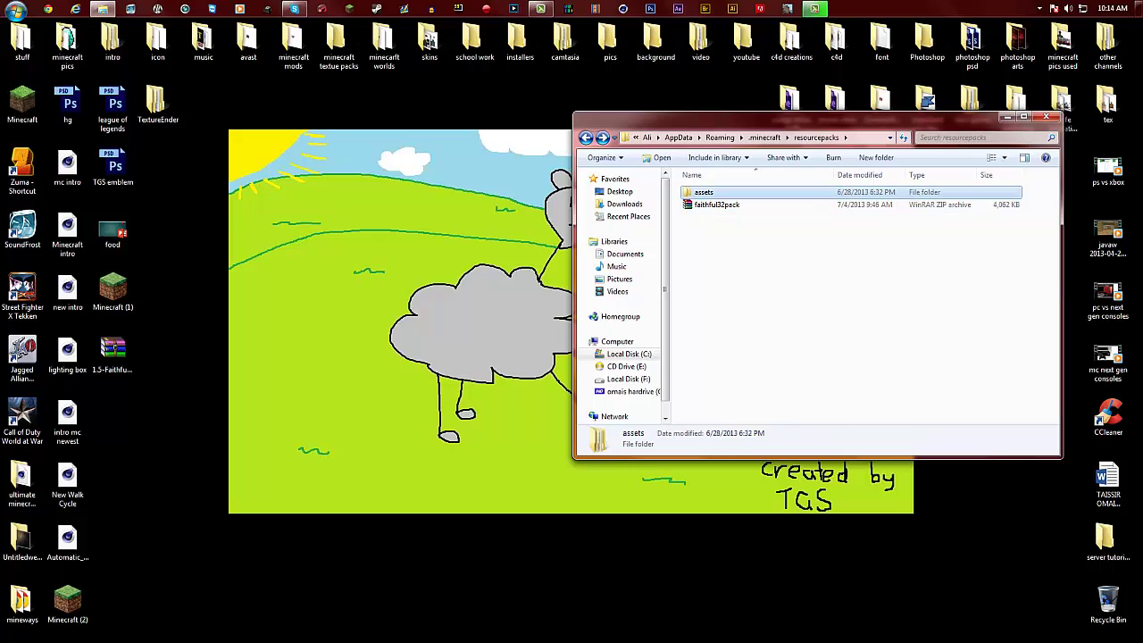
key("shift+Delete")
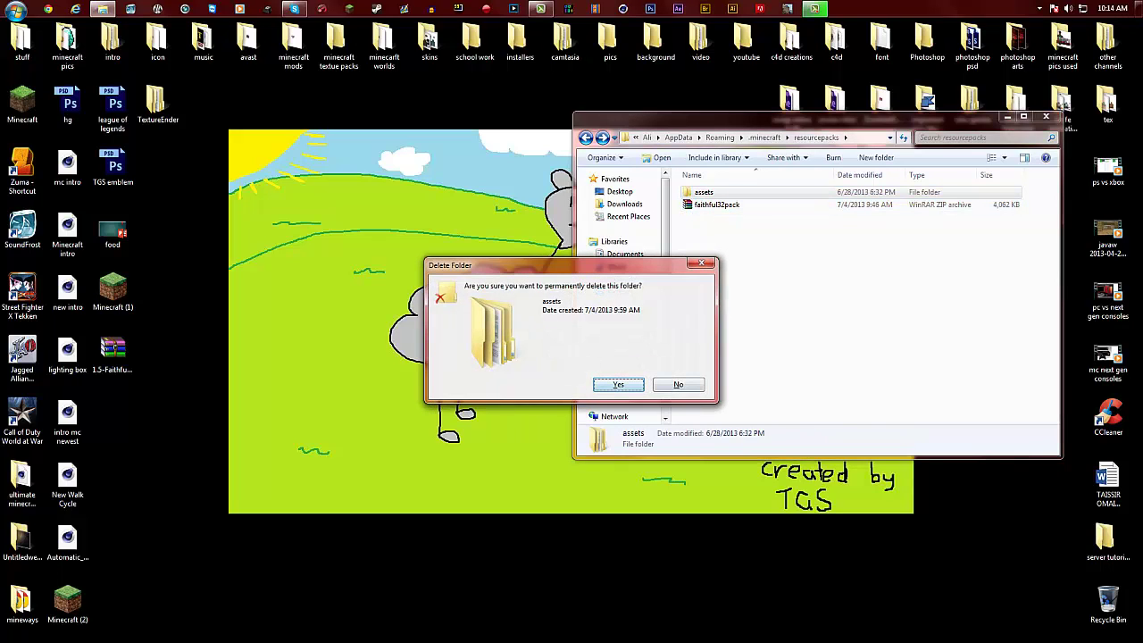
key("Return")
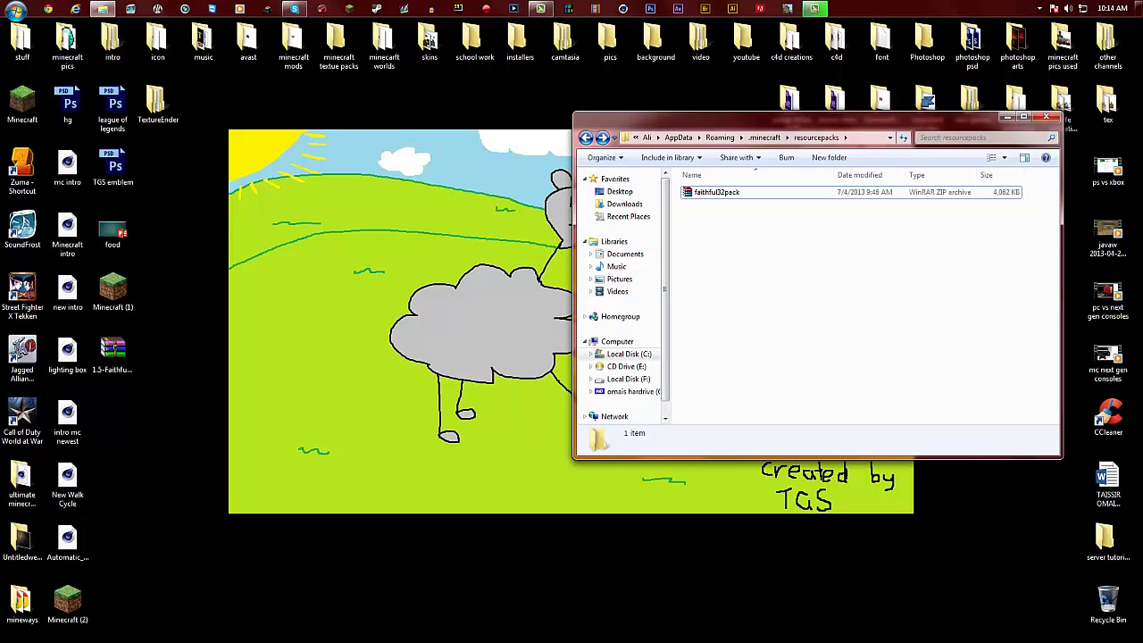
Extract the faithful32pack archive directly into the resourcepacks folder
left_click(113, 356)
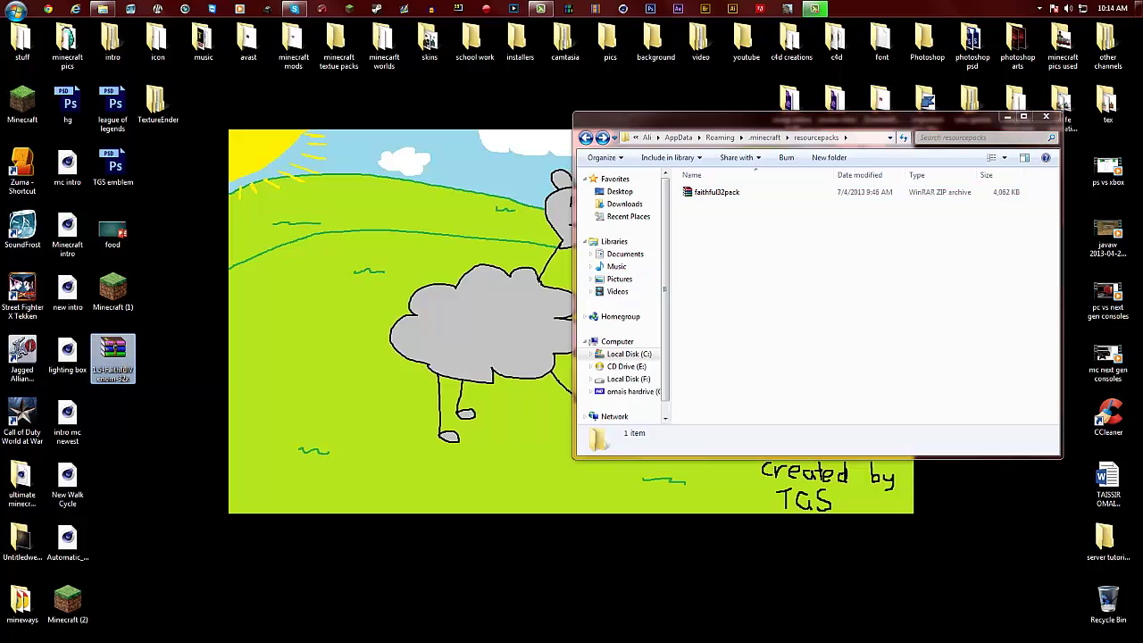
right_click(712, 192)
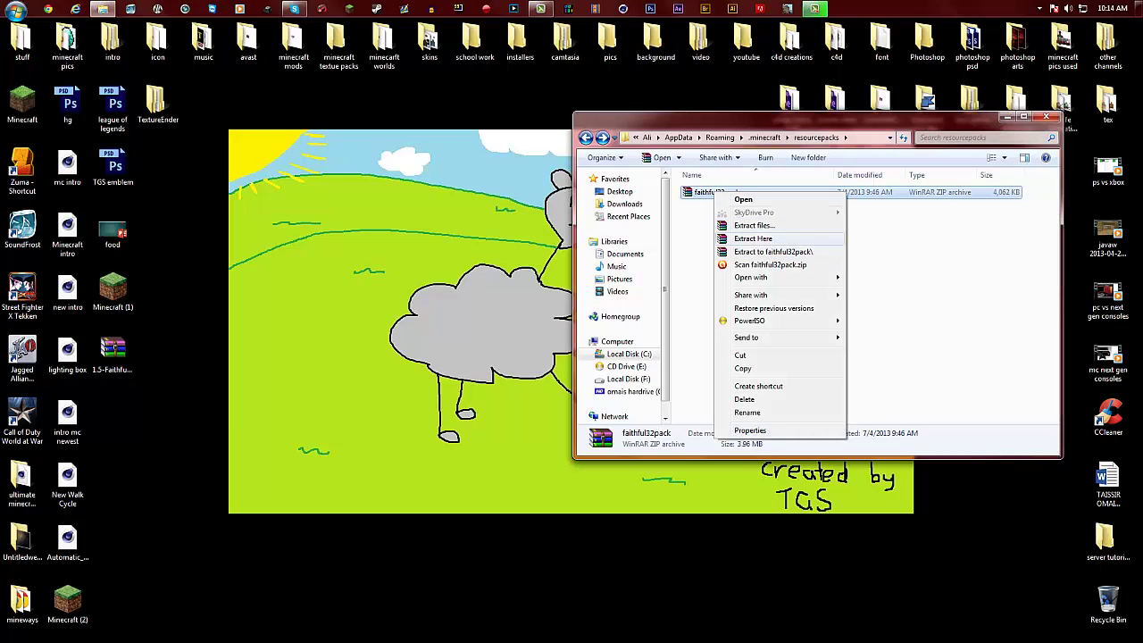
left_click(753, 238)
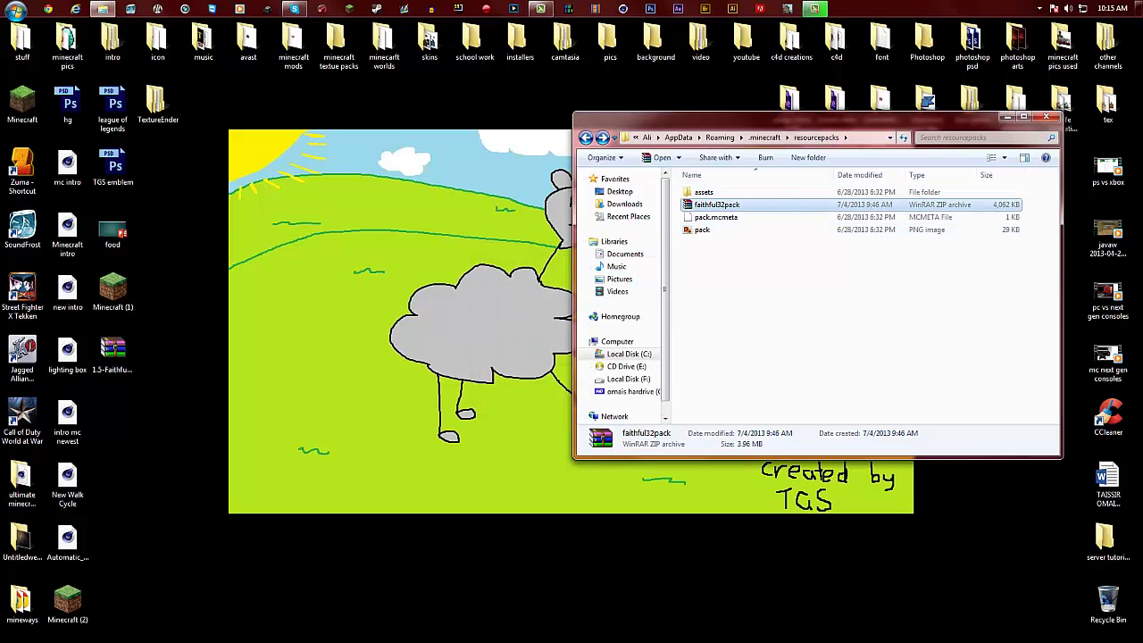
Permanently delete the extracted pack PNG image from the resourcepacks folder
left_click(702, 229)
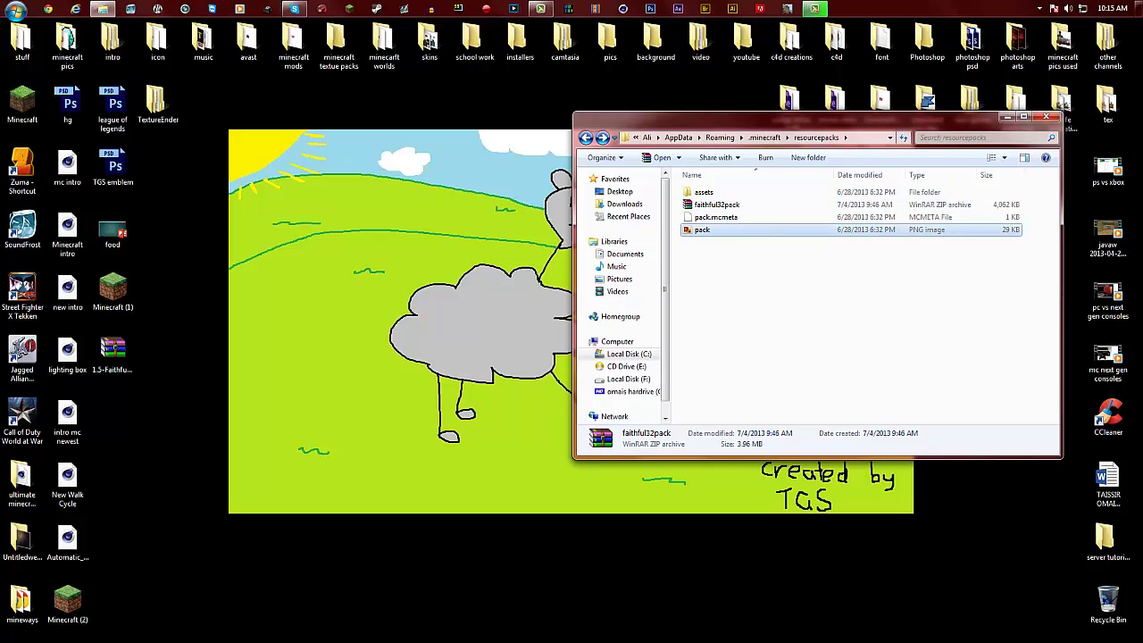
key("shift+Delete")
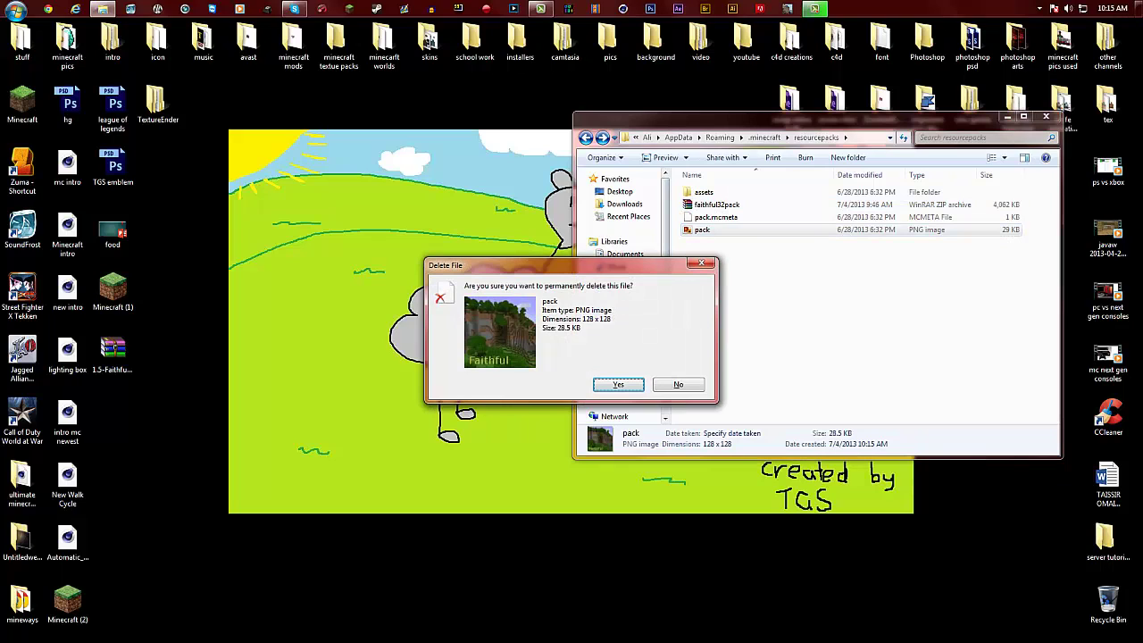
key("Return")
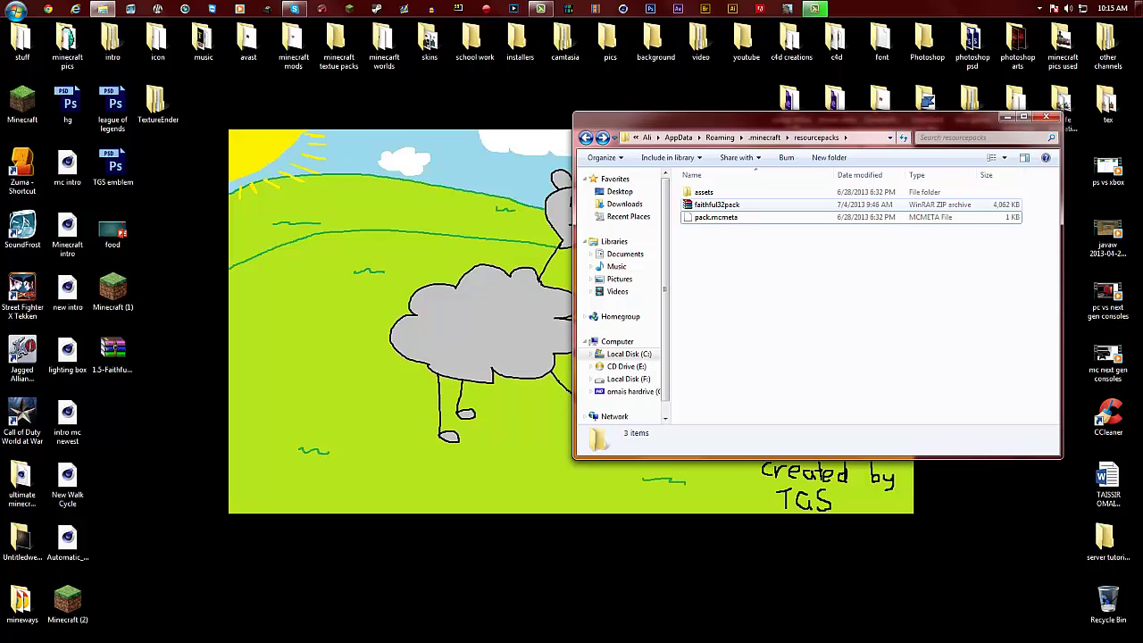
Move pack.mcmeta via the desktop into the lang folder of .minecraft's assets, replacing the existing file, and close the folder window
left_click_drag(716, 217, 294, 228)
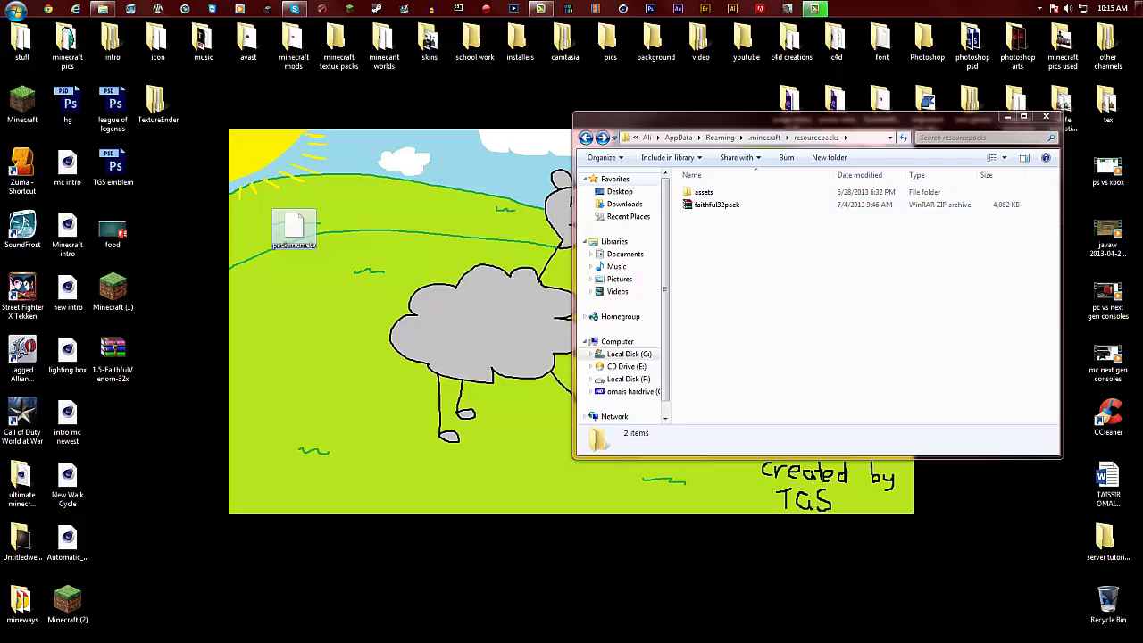
left_click(586, 138)
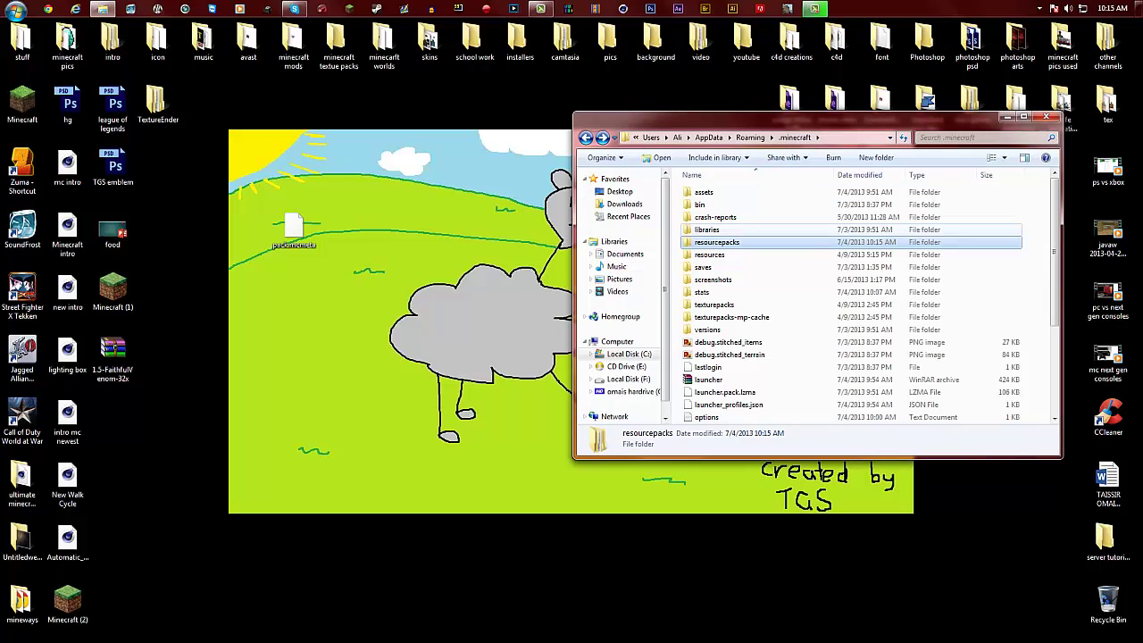
double_click(704, 192)
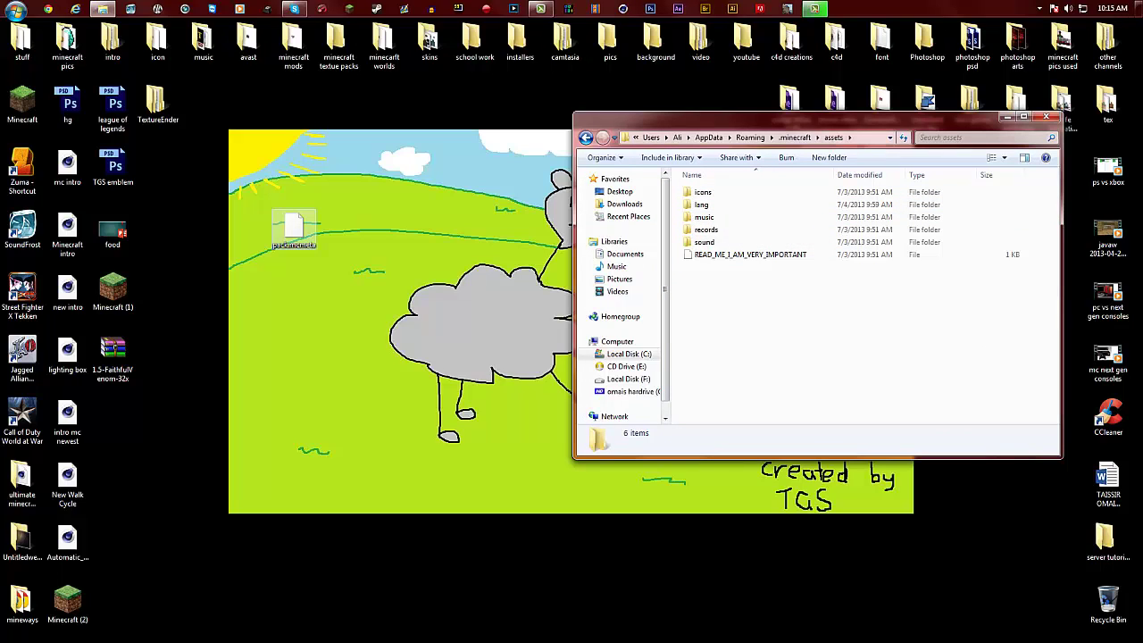
left_click_drag(294, 228, 732, 213)
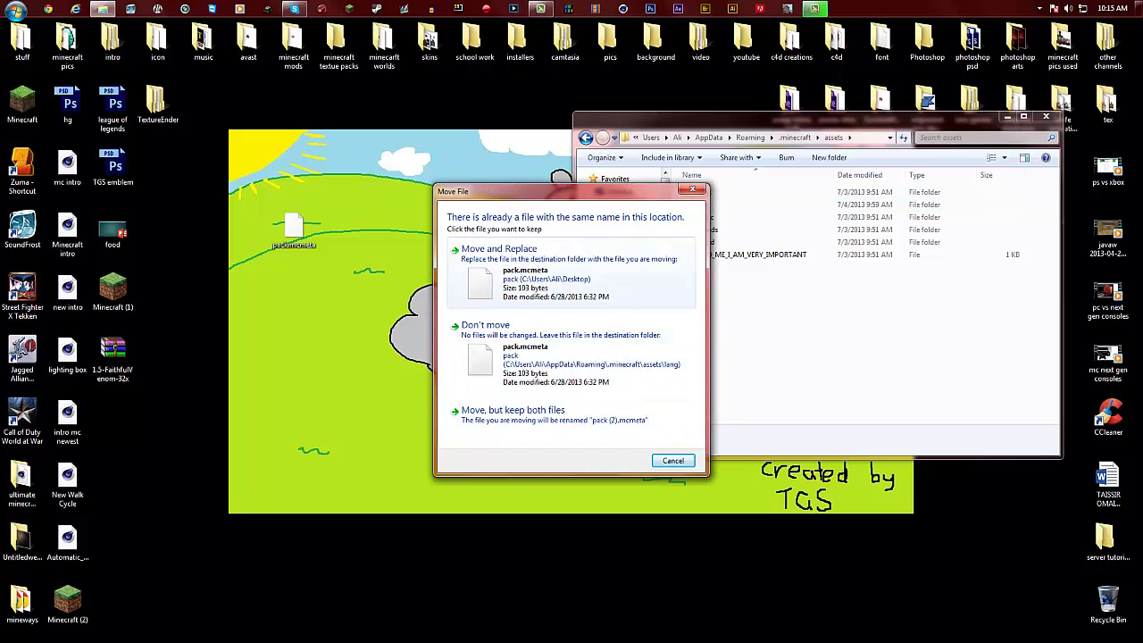
left_click(500, 254)
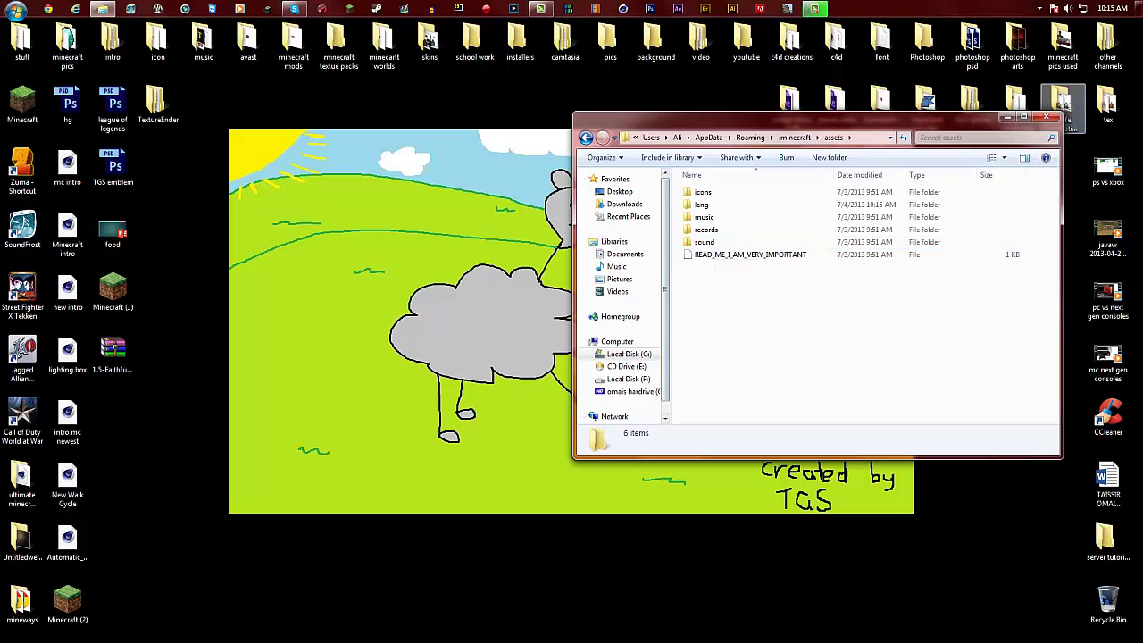
left_click(1046, 117)
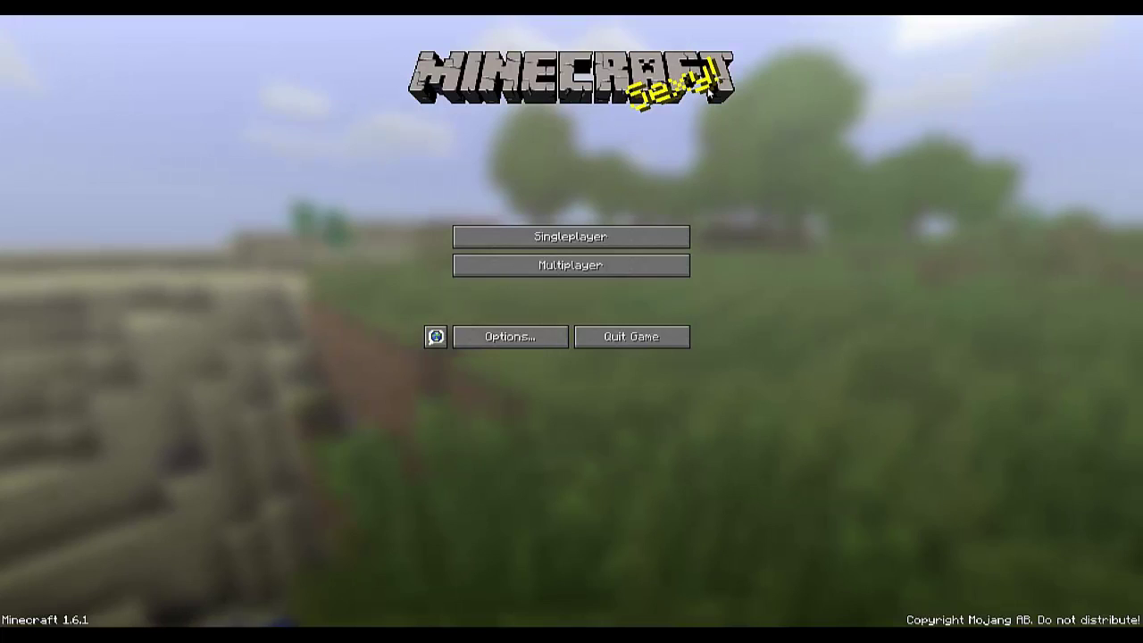
Select faithful32pack.zip as the resource pack in Minecraft's options and return to the title screen
left_click(507, 342)
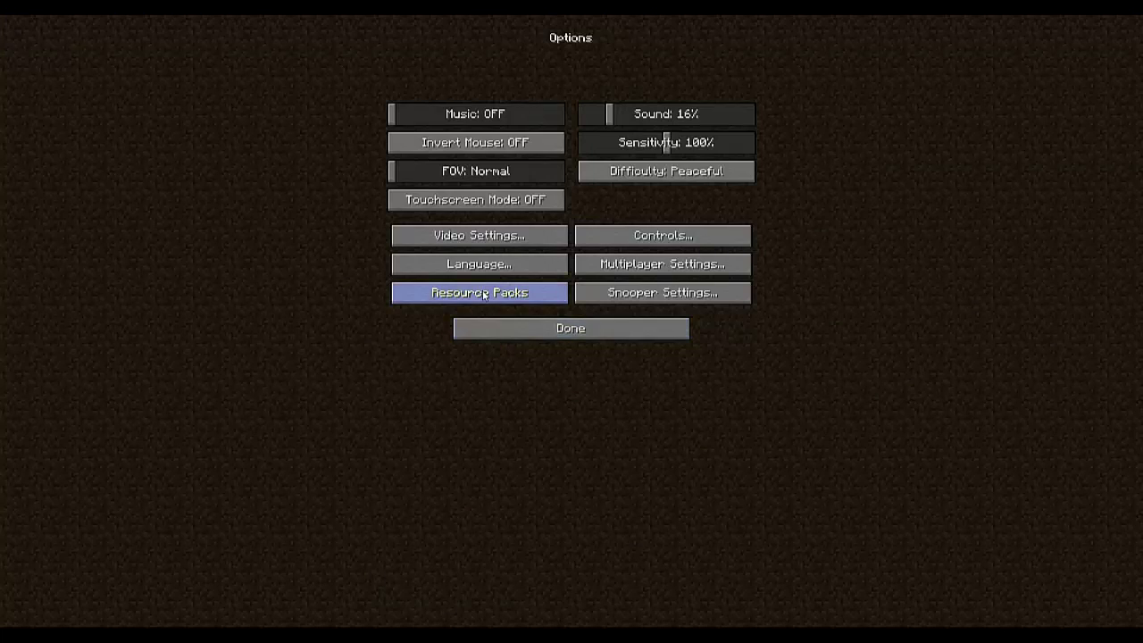
left_click(482, 294)
left_click(500, 330)
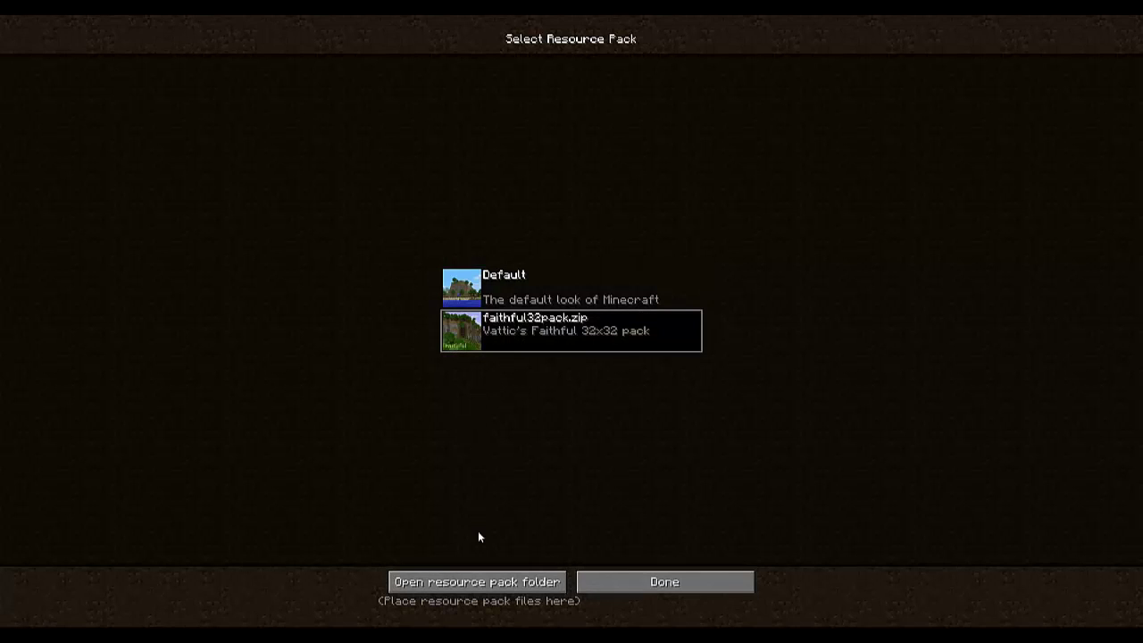
left_click(629, 580)
left_click(536, 327)
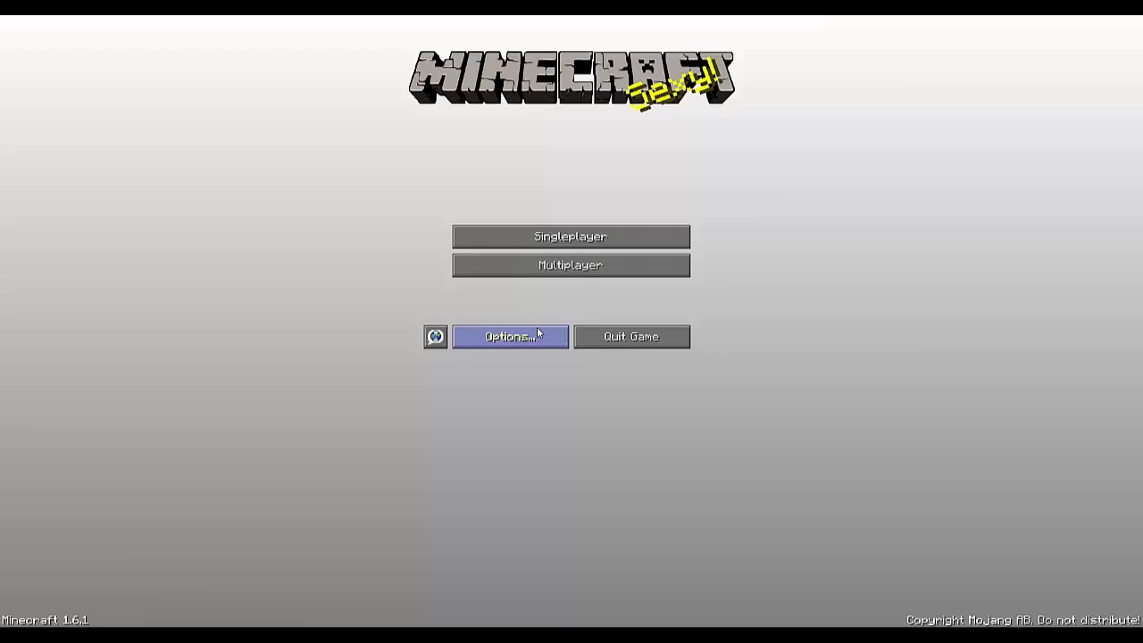
Load a singleplayer world and walk around the house and animal pen to examine the block textures
left_click(496, 239)
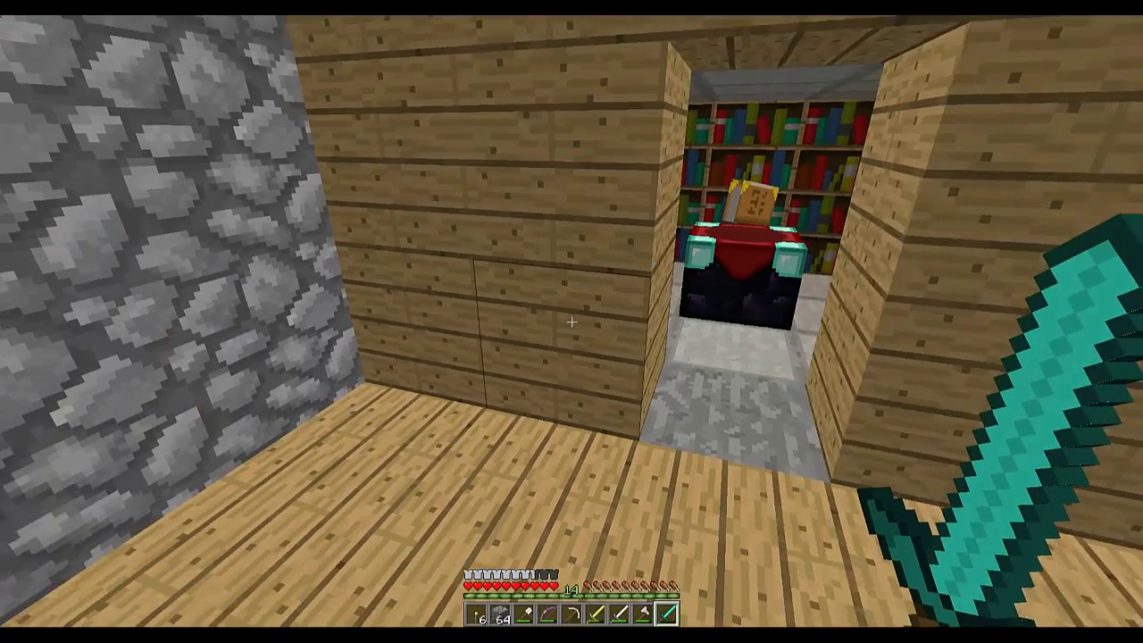
mouse_move(572, 321)
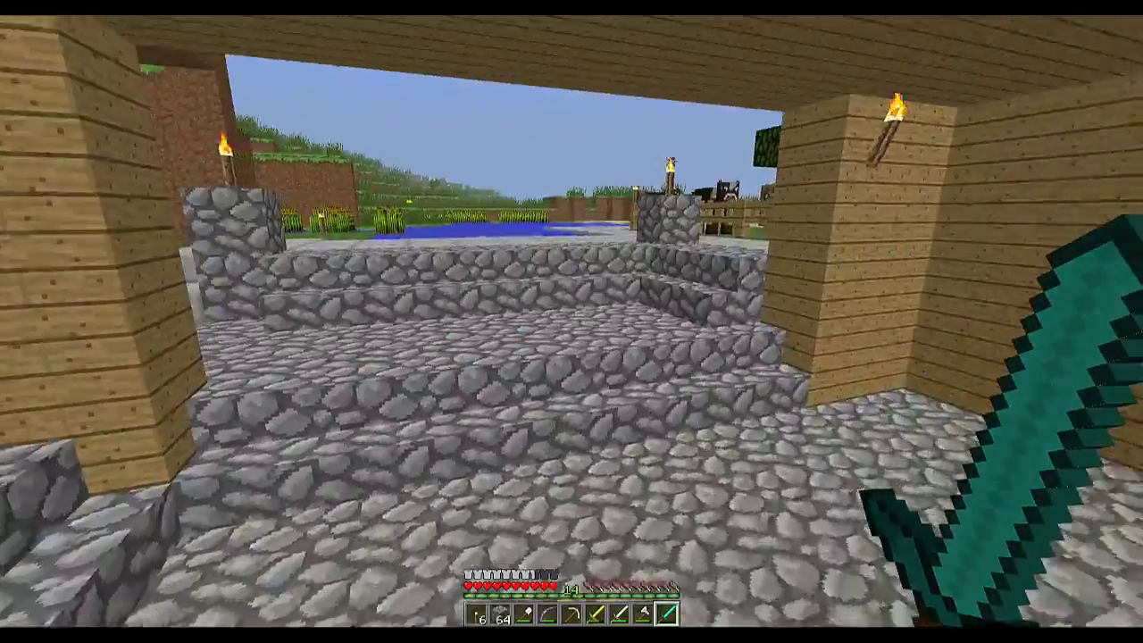
key("w")
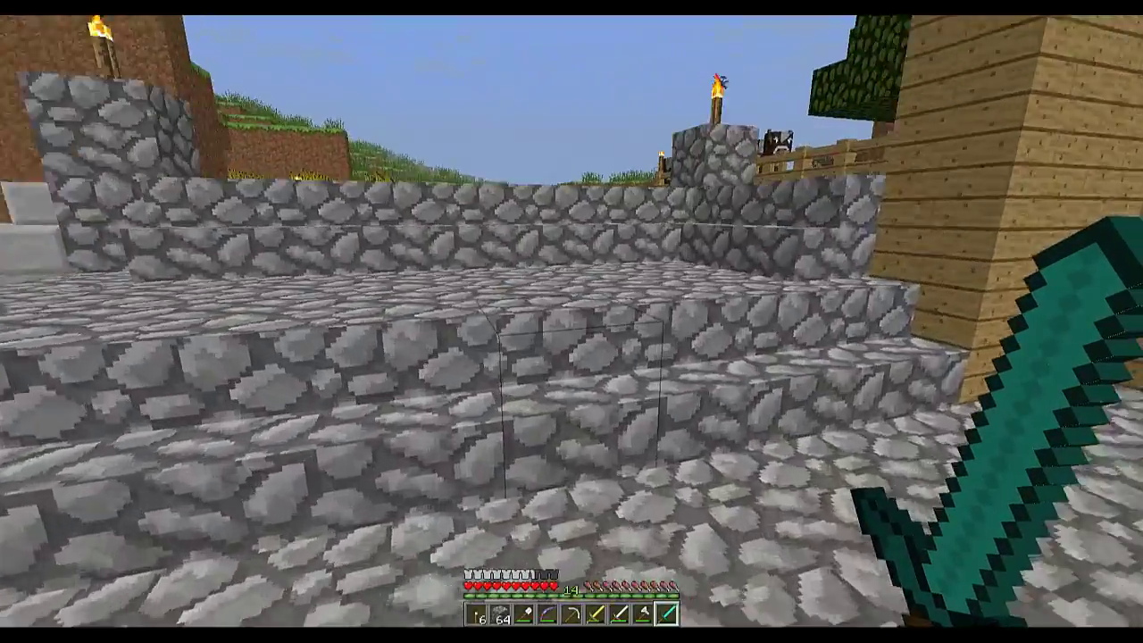
key("w")
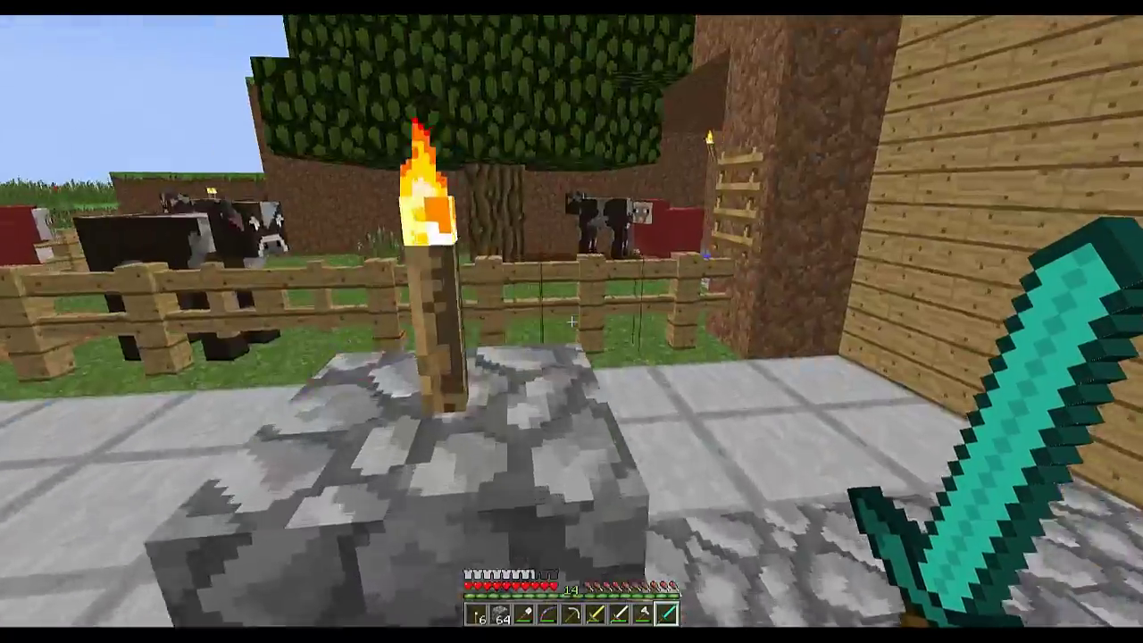
key("w")
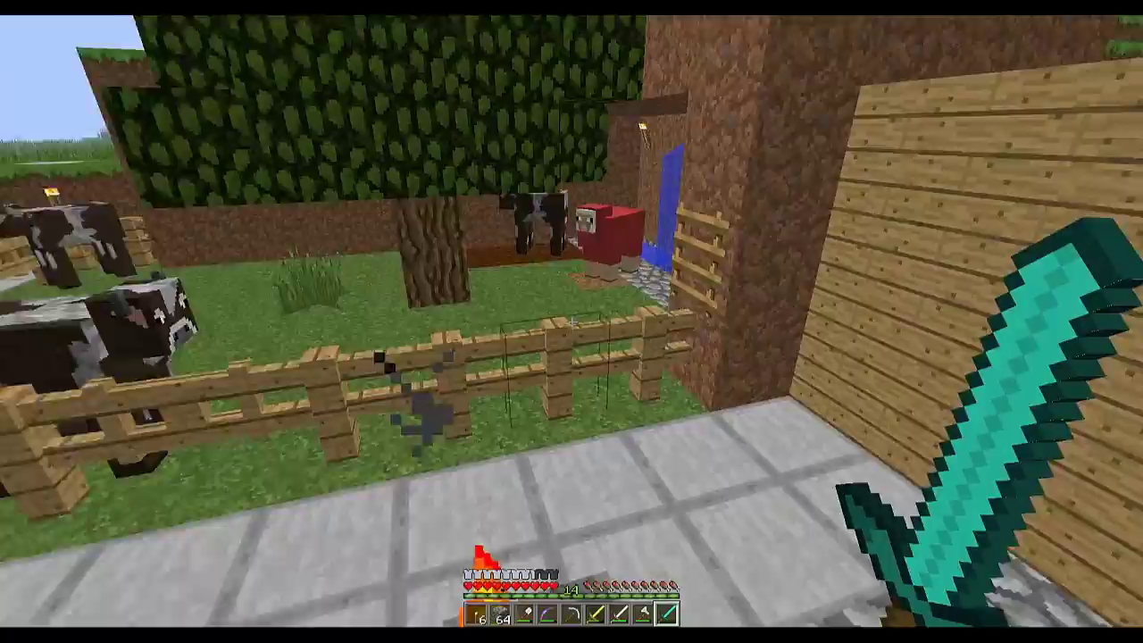
key("w")
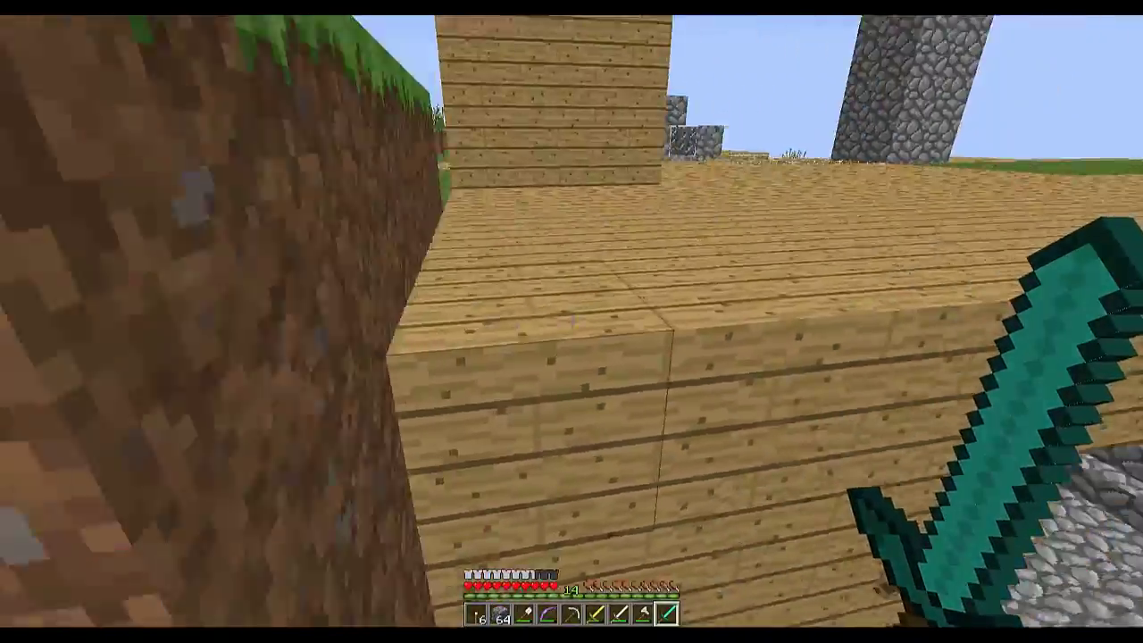
key("w")
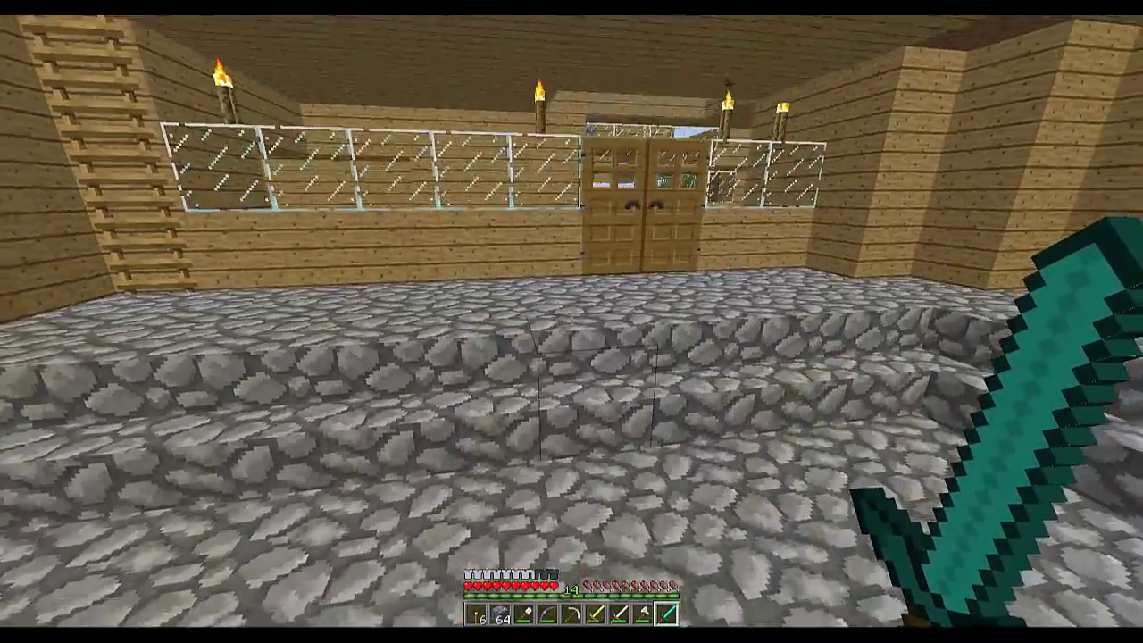
Enter the house through the double doors and descend the cobblestone stairs to the nether portal to examine the textures
right_click(572, 322)
key("w")
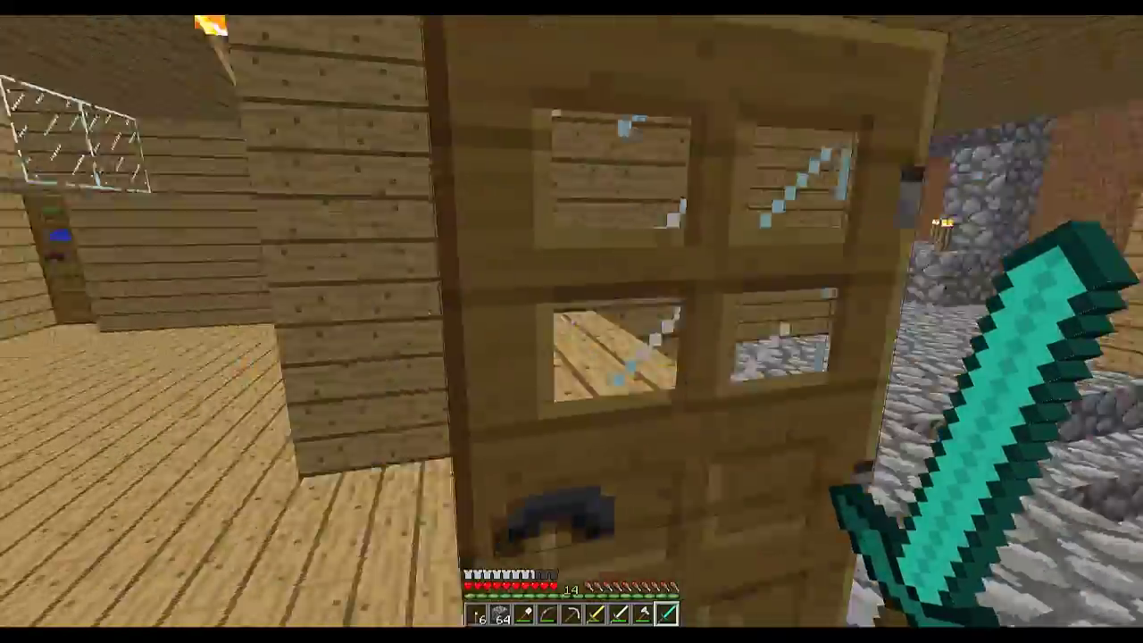
key("w")
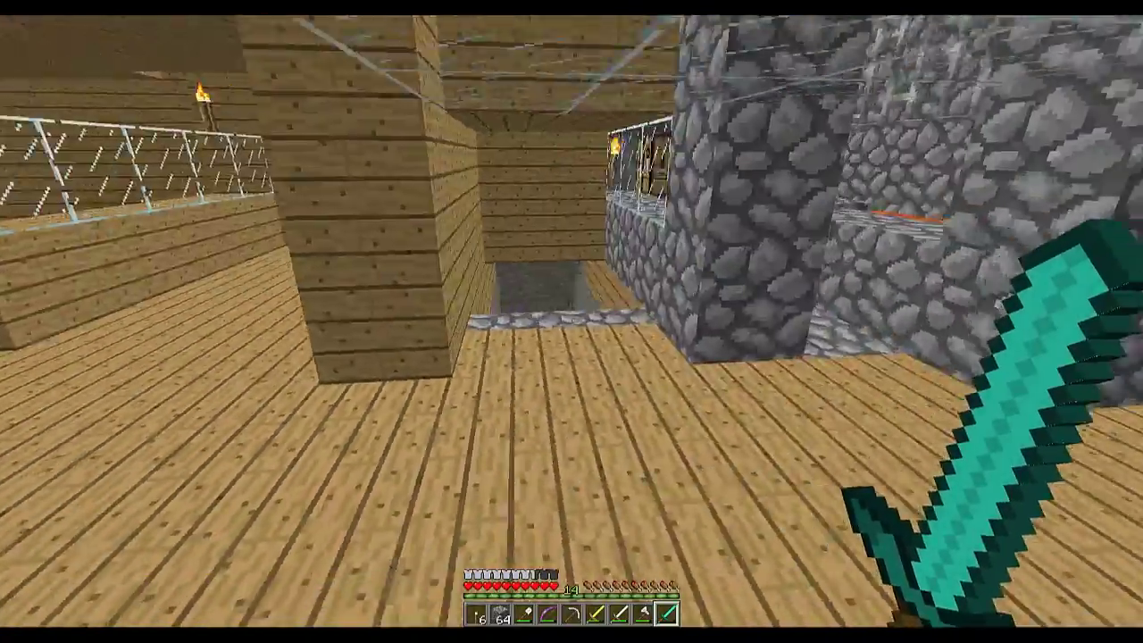
key("w")
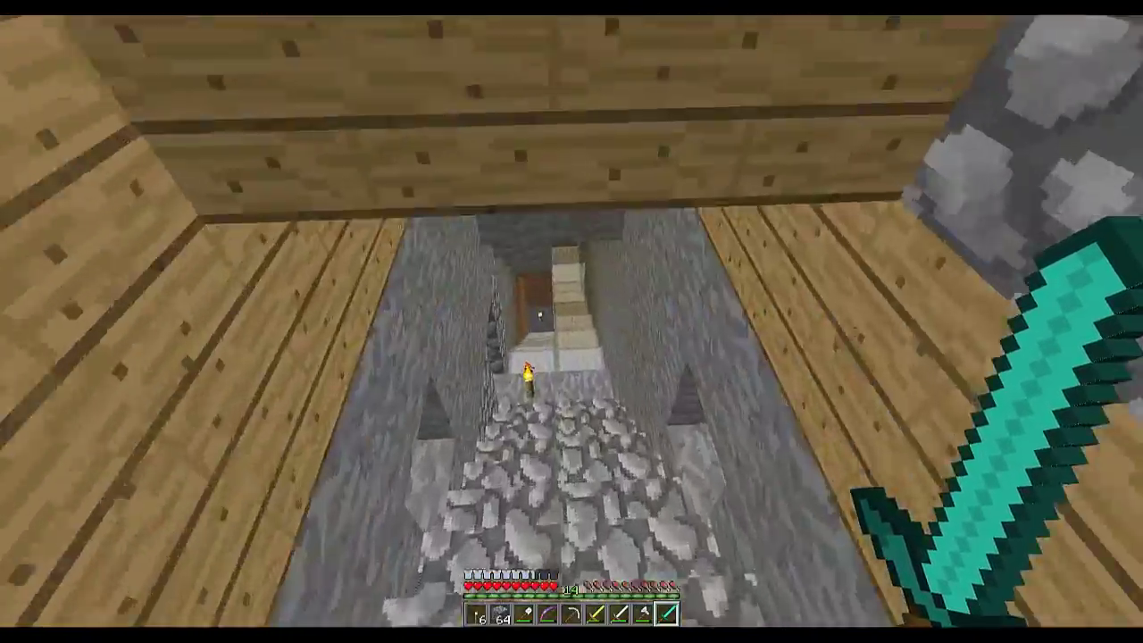
key("w")
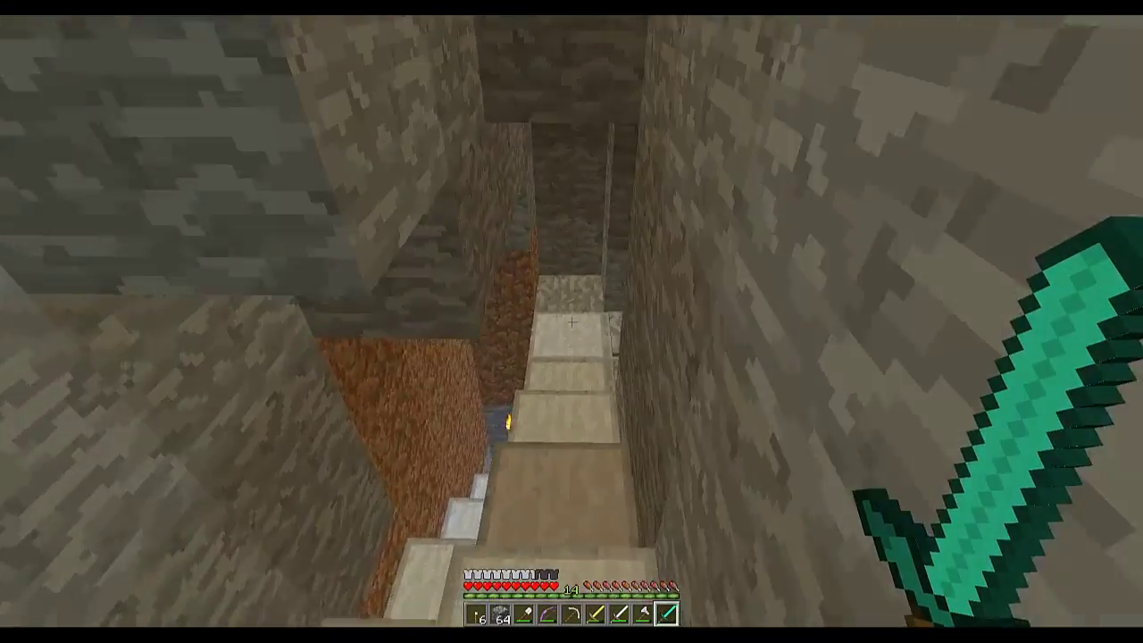
key("w")
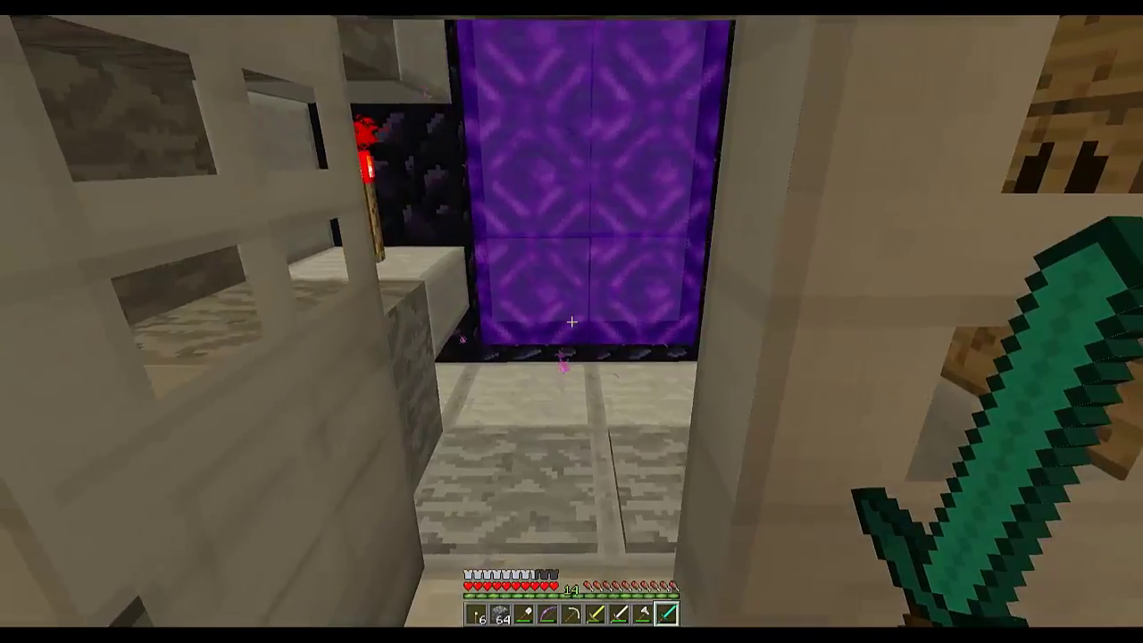
Climb back up to the front doors, checking the inventory's item icons on the way
key("w")
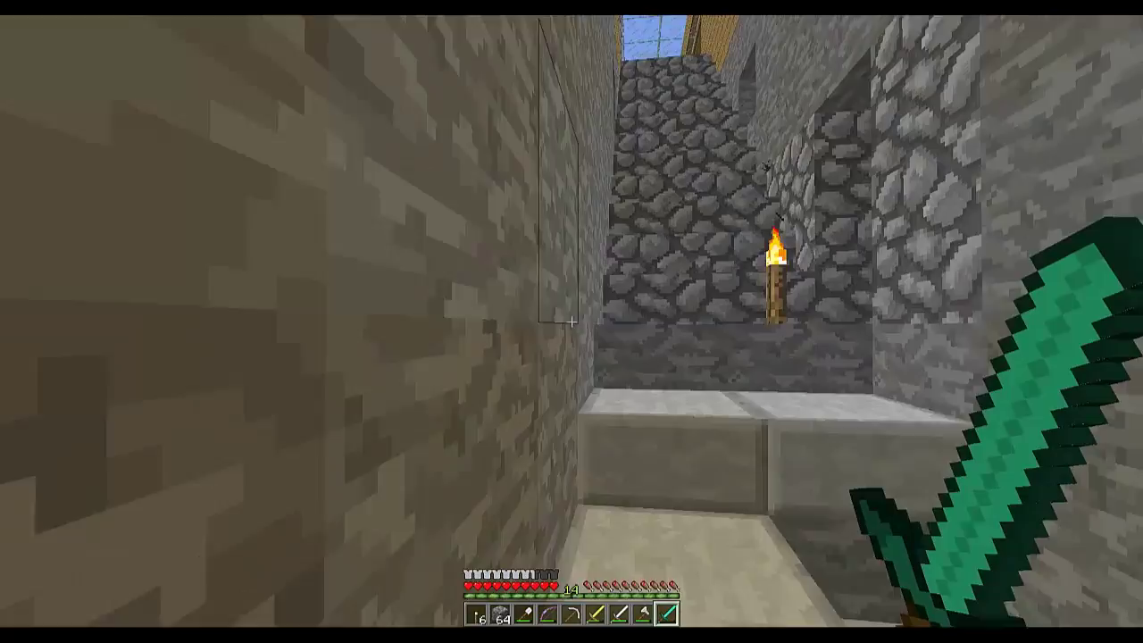
key("e")
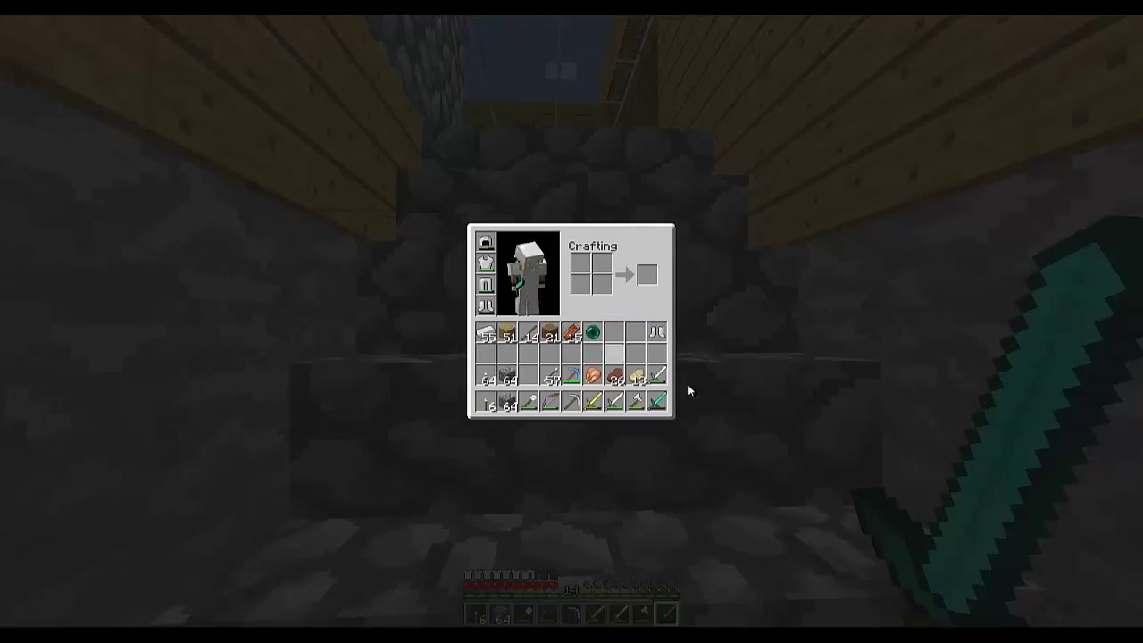
key("e")
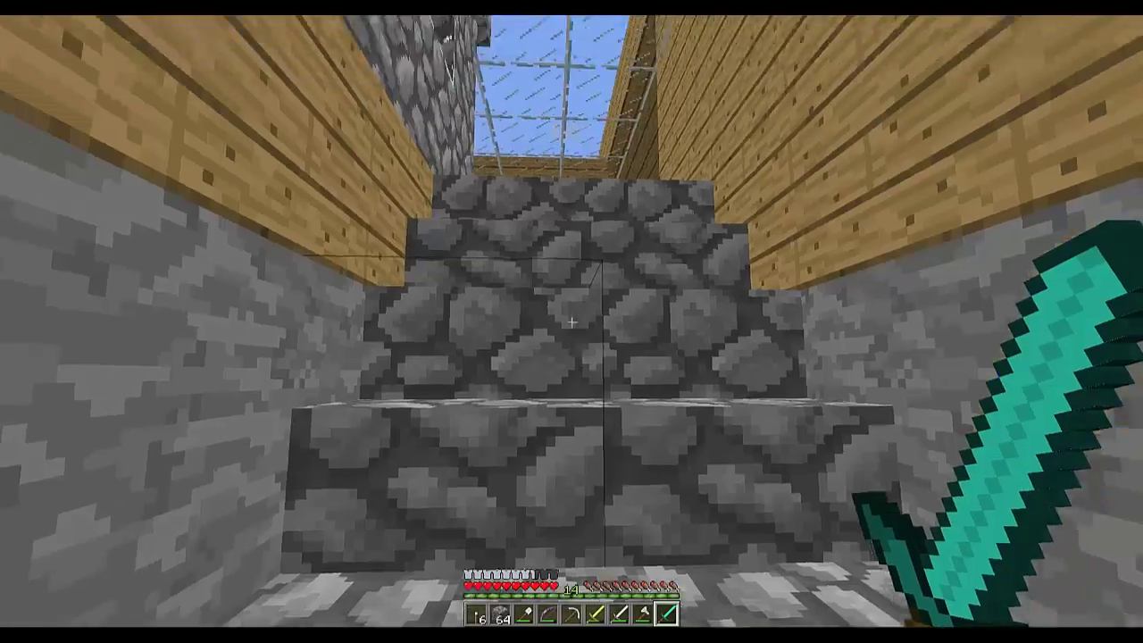
key("w")
key("w")
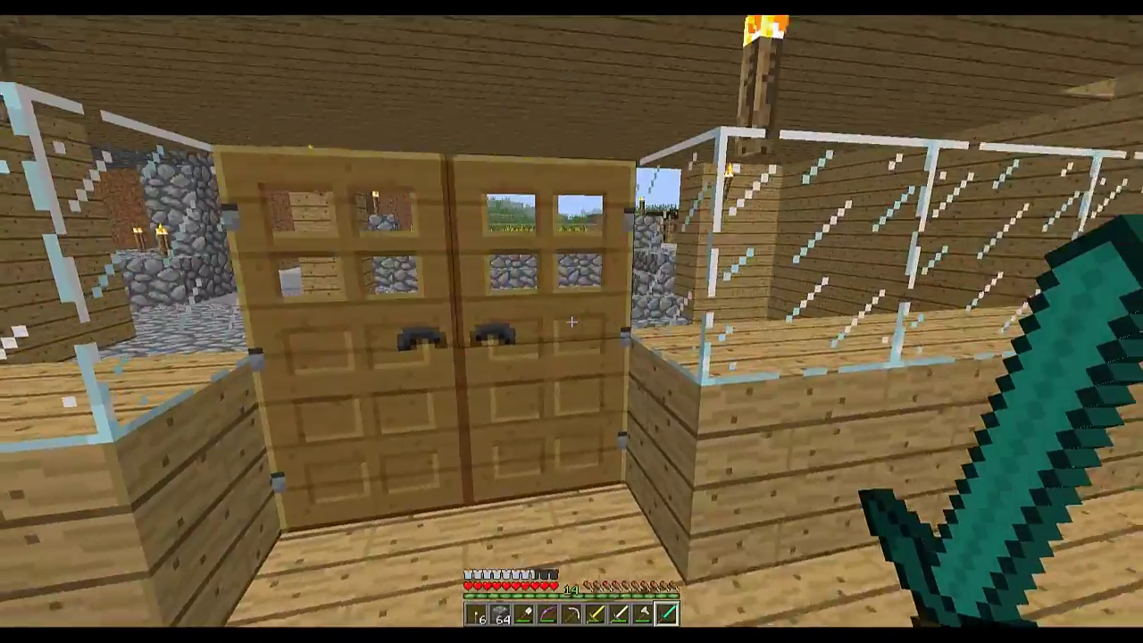
Leave the house and walk through the cobblestone yard and the underground stone stairway to examine the blocks
right_click(571, 321)
key("w")
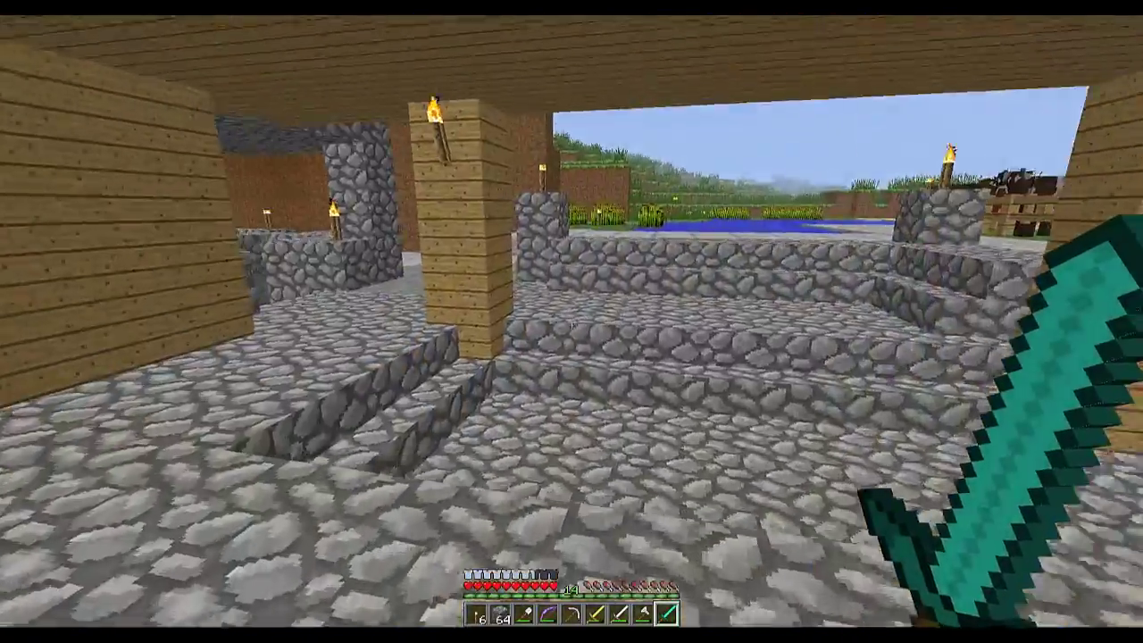
key("w")
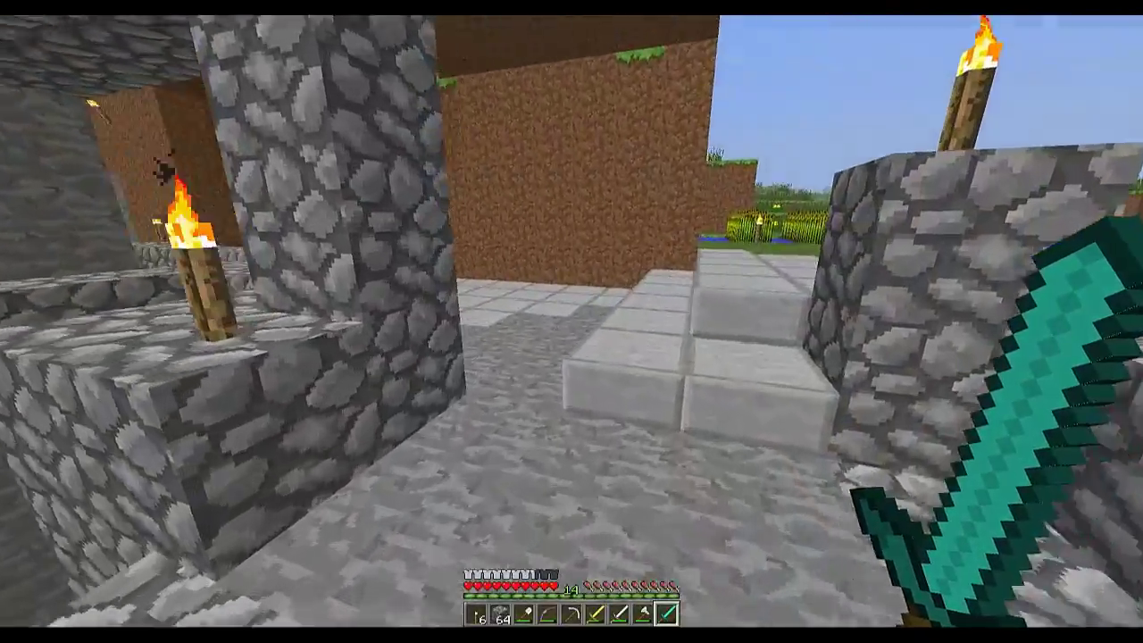
key("w")
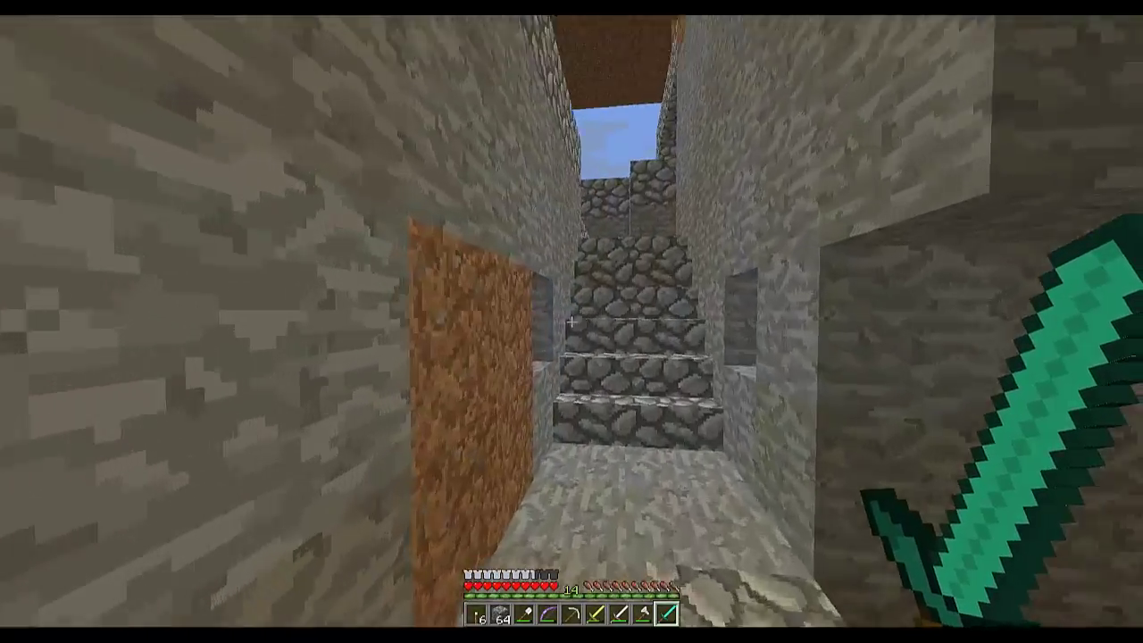
Equip the enchanted bow by the pool and examine the item icons in the inventory
key("4")
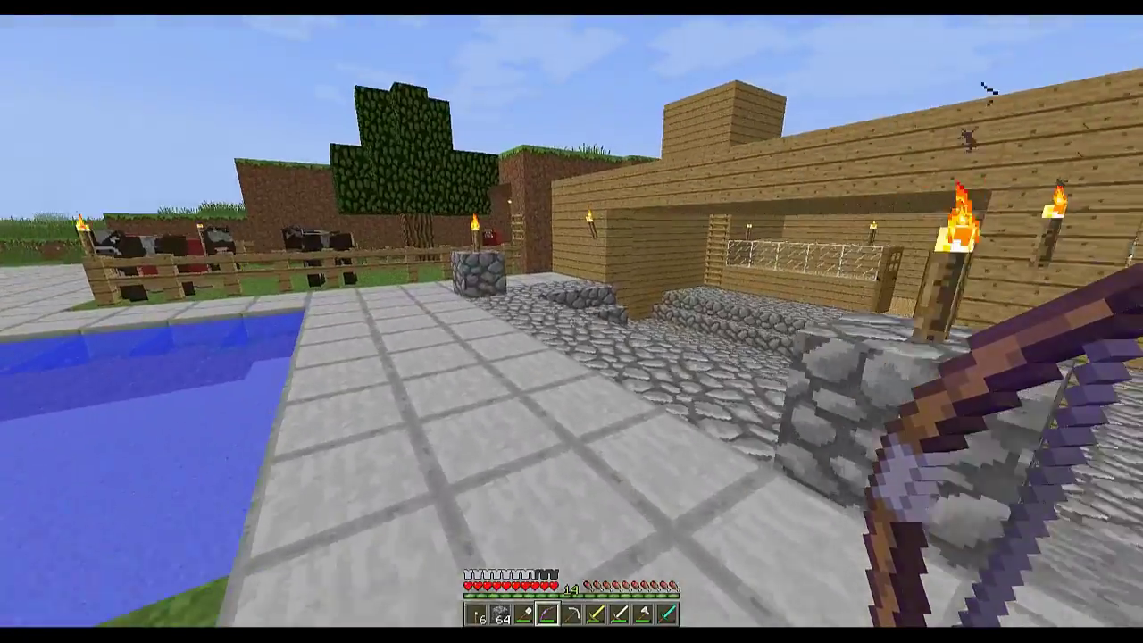
key("e")
key("e")
key("e")
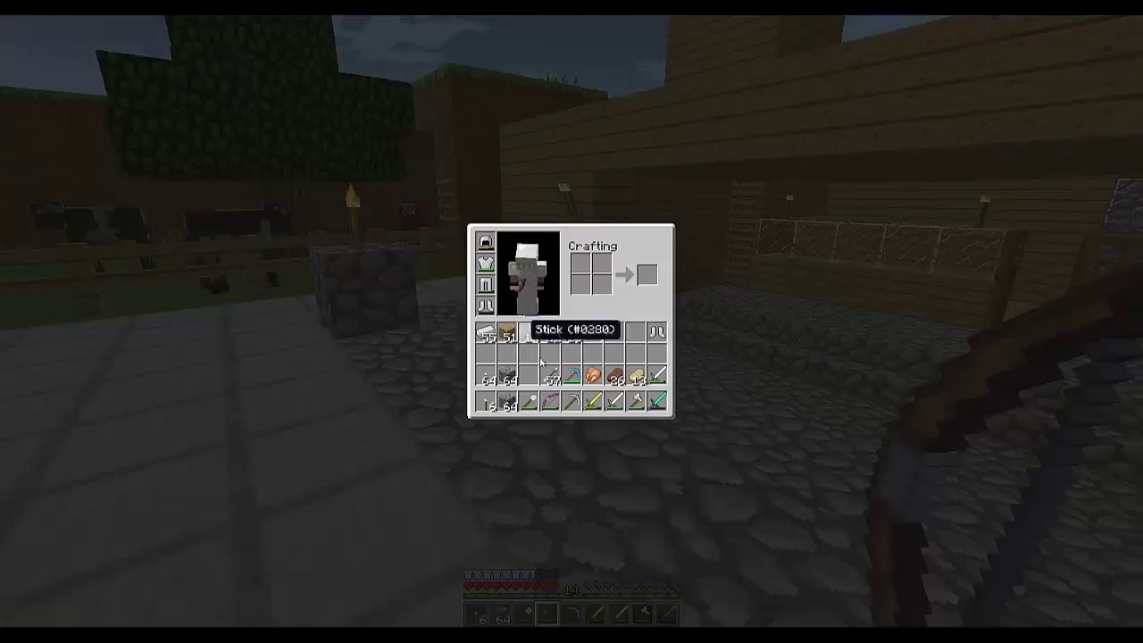
key("e")
Go back into the house through the double doors and inspect the ladder shaft in the wooden floor
key("w")
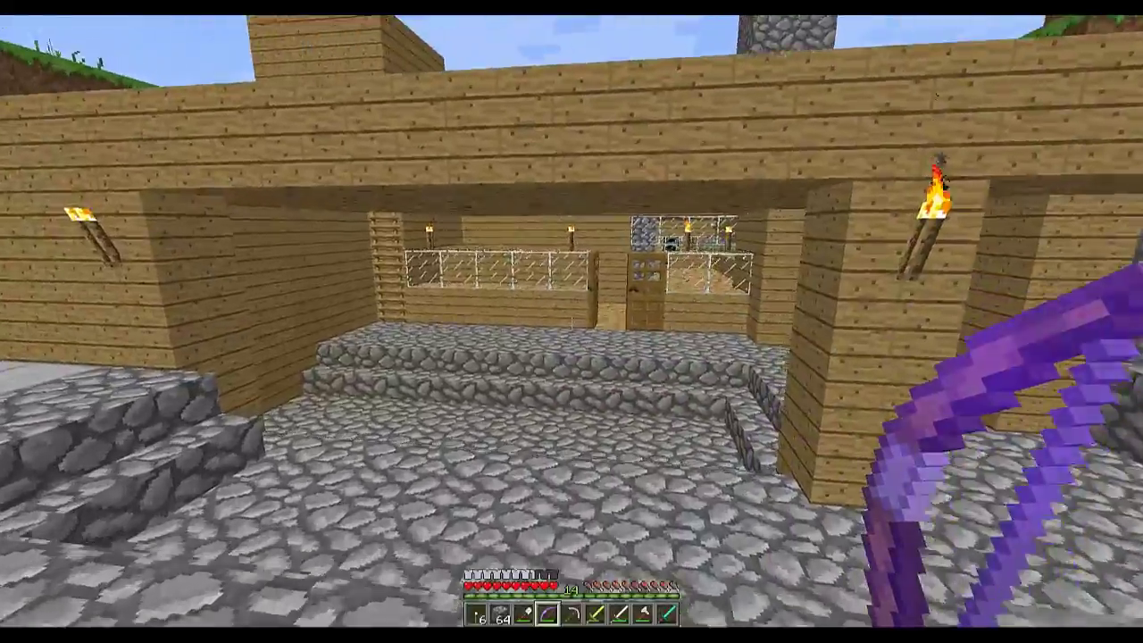
key("w")
right_click(572, 321)
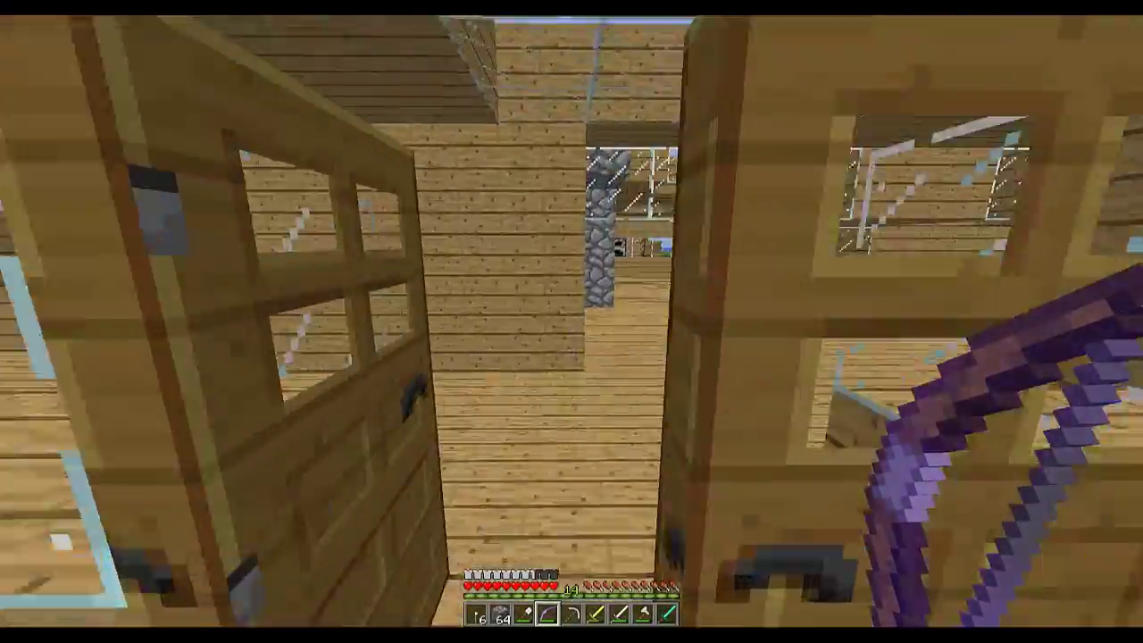
key("s")
key("w")
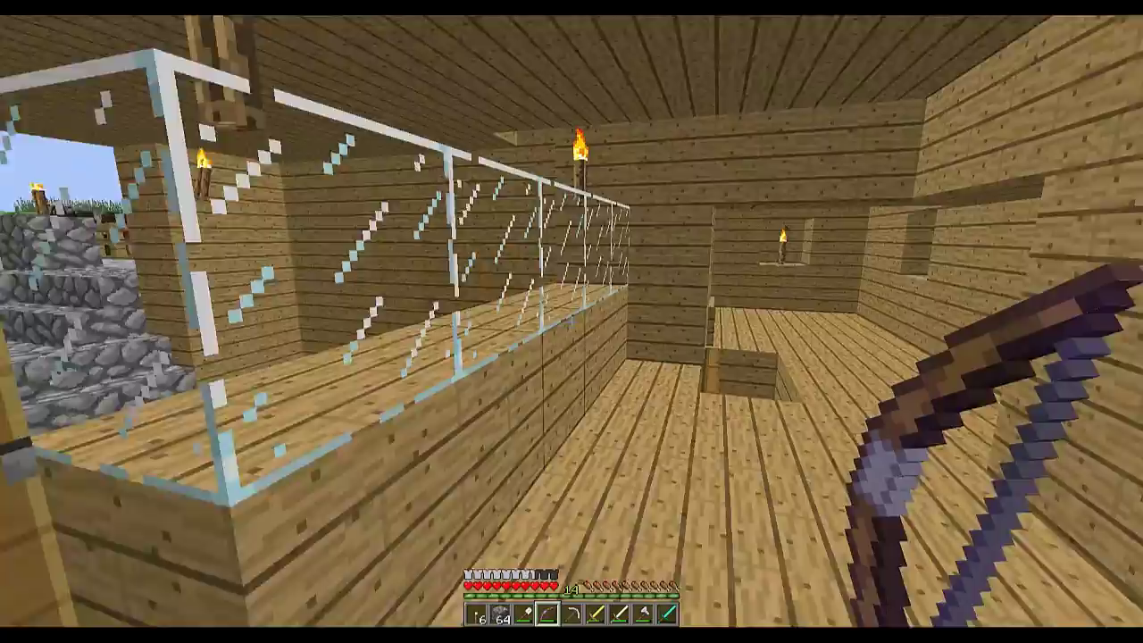
key("w")
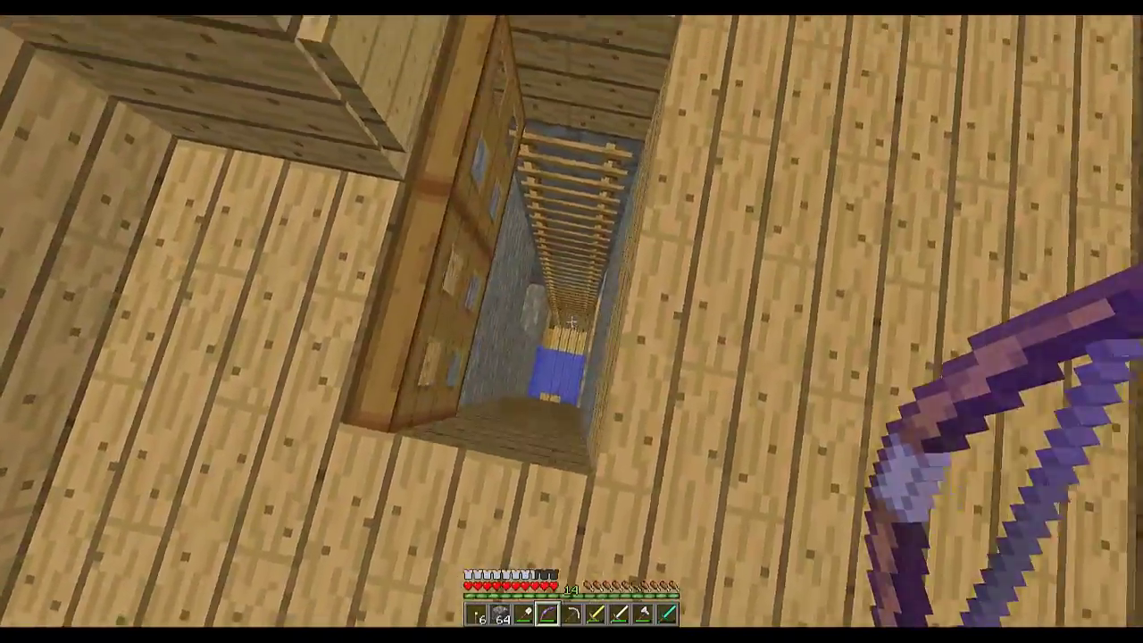
Walk past the cave opening into the storage room and examine the chests, signs and crafting tables
key("w")
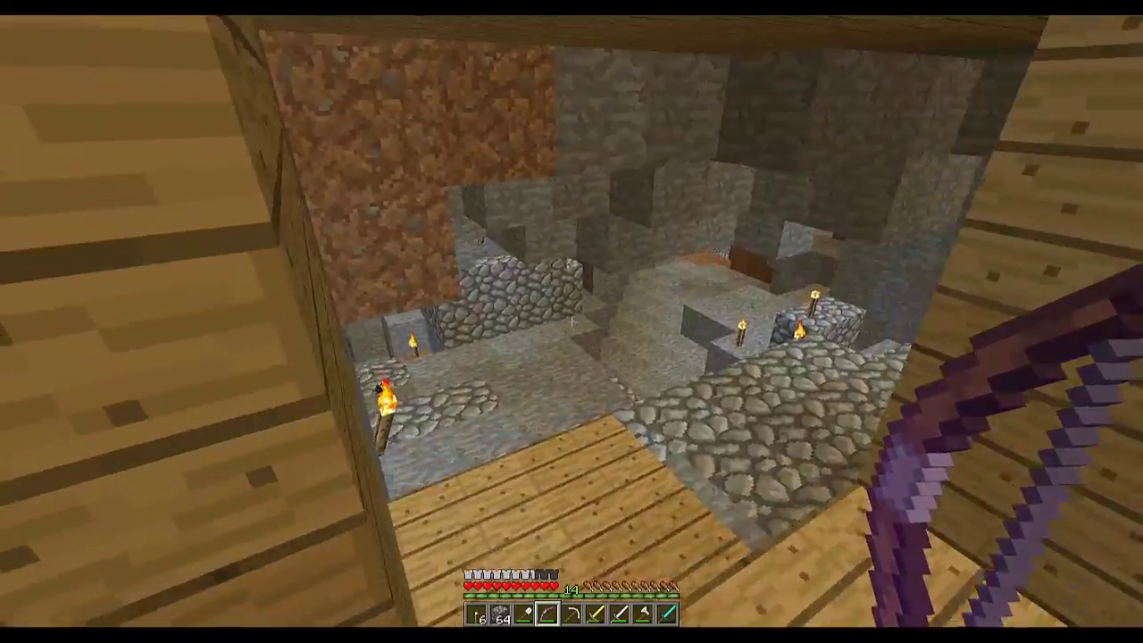
key("w")
key("space")
key("space")
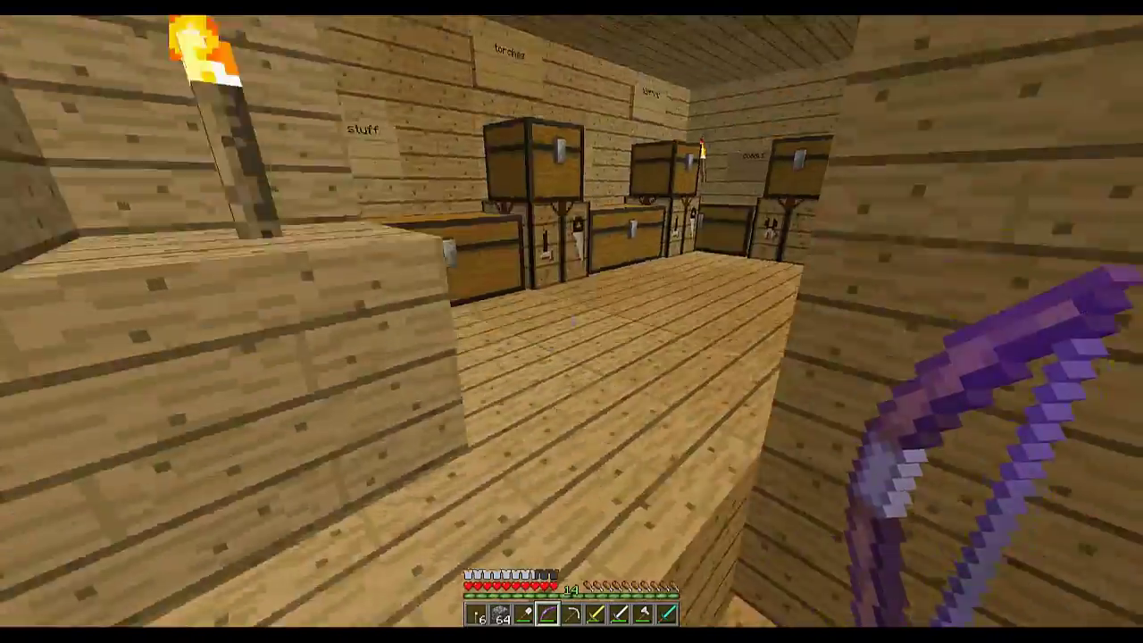
key("d")
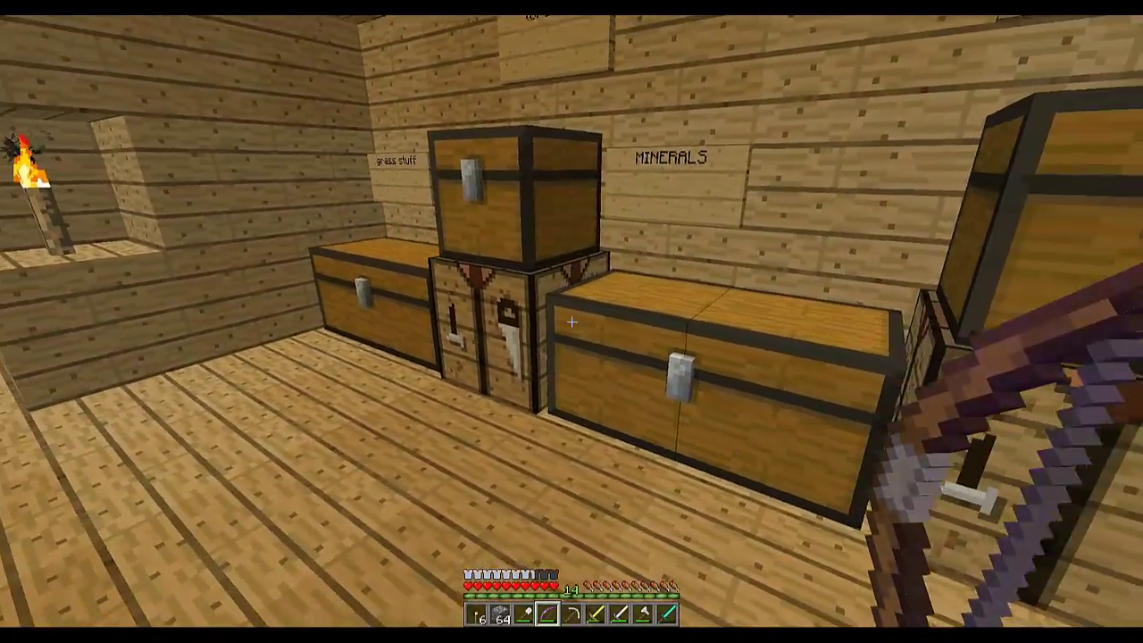
key("w")
Return upstairs through the stone passage and look into the furnace room before heading to the front doors
key("w")
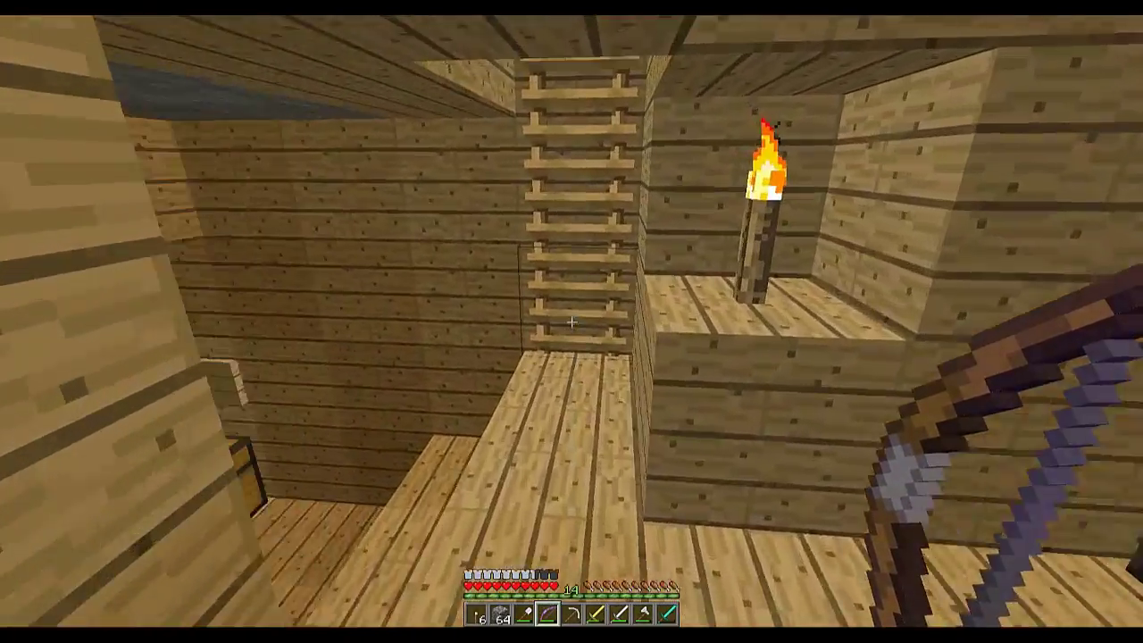
key("w")
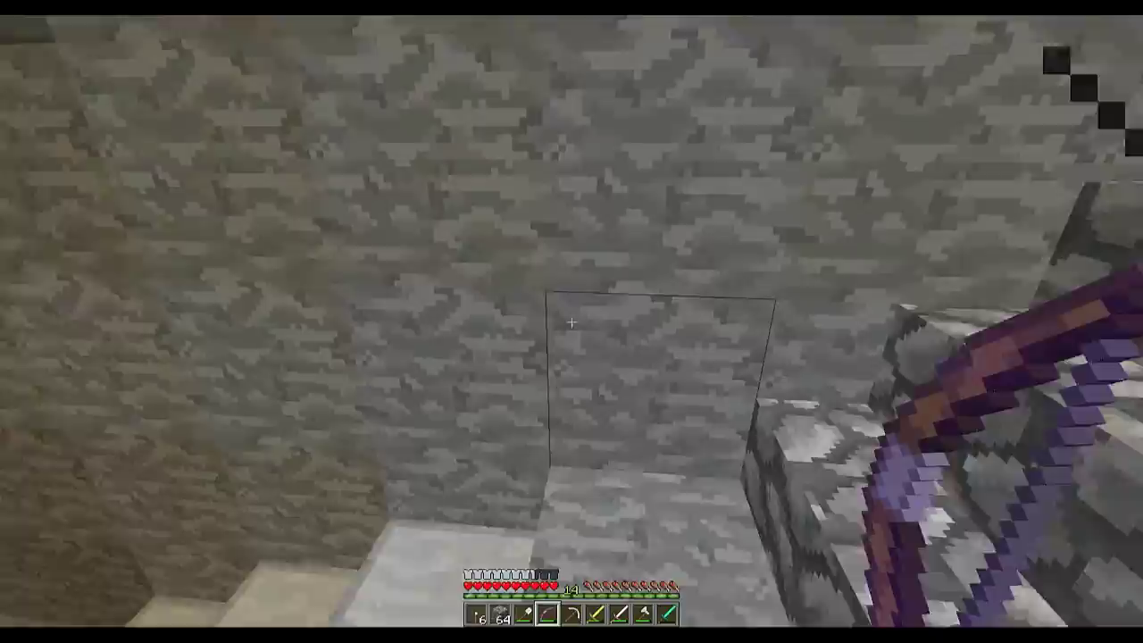
key("w")
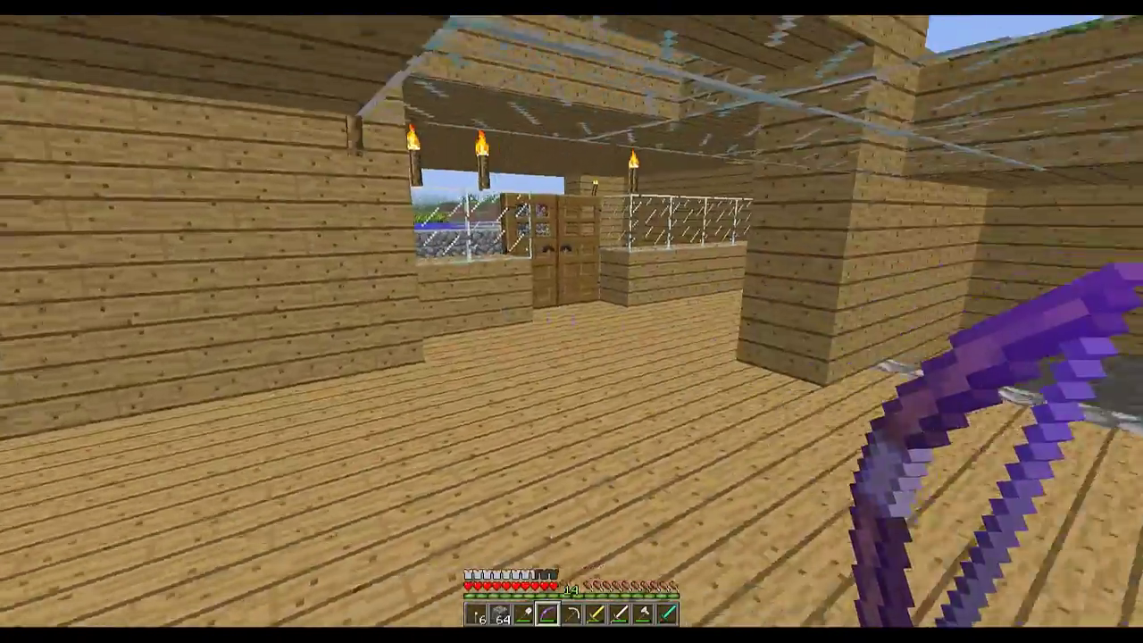
key("w")
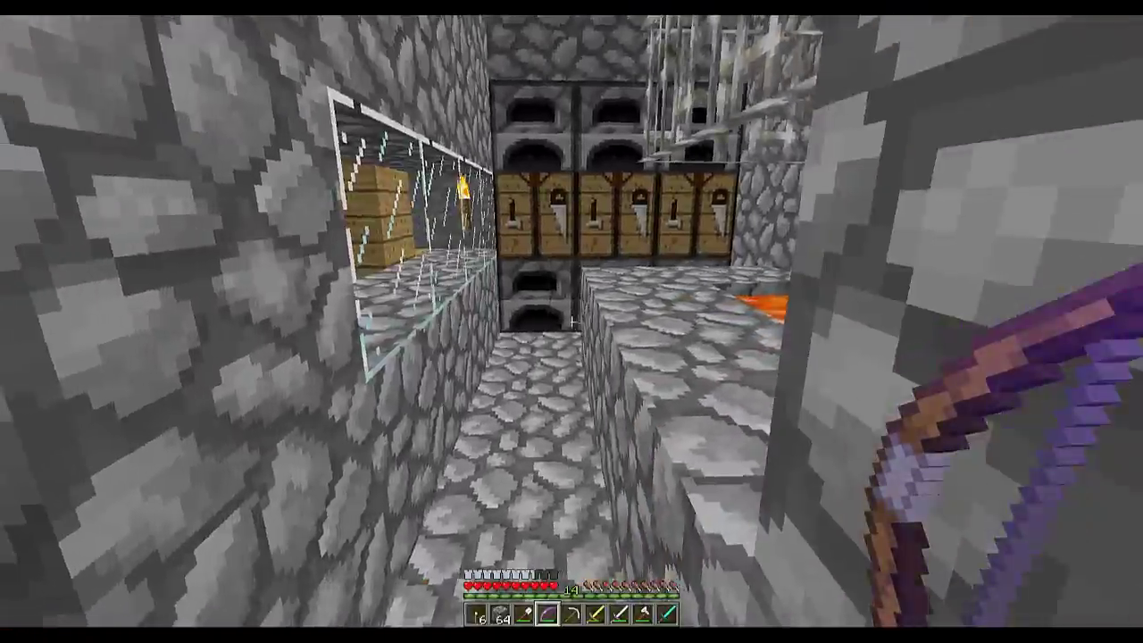
key("s")
key("w")
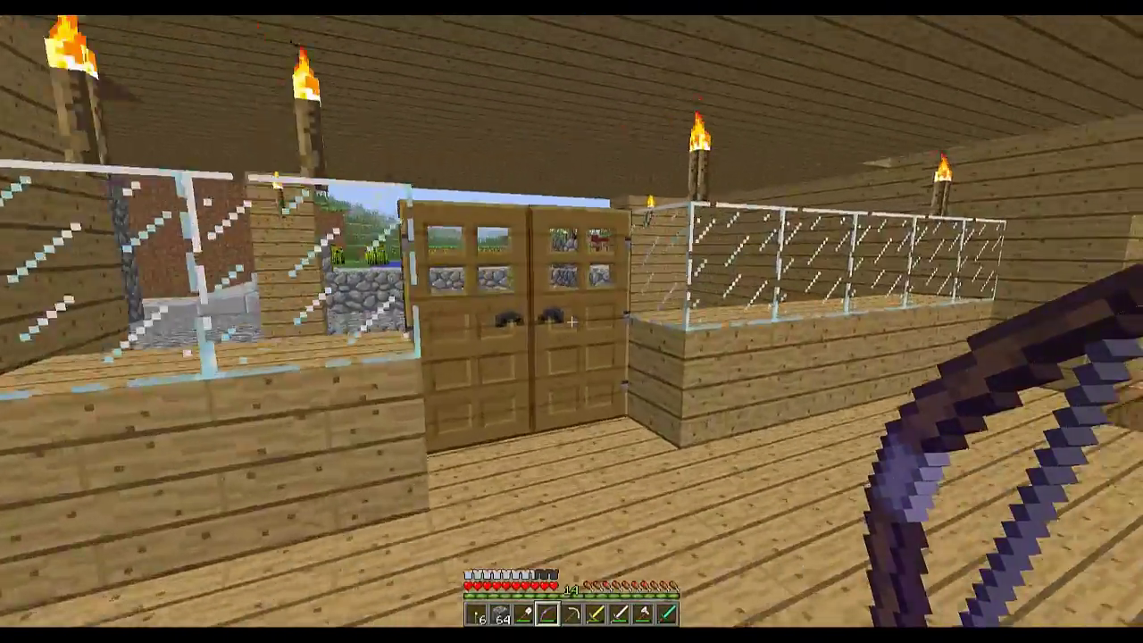
Go outside and walk past the pool to the fenced pen to examine the animals, grass and tree
right_click(571, 322)
key("w")
key("s")
right_click(571, 322)
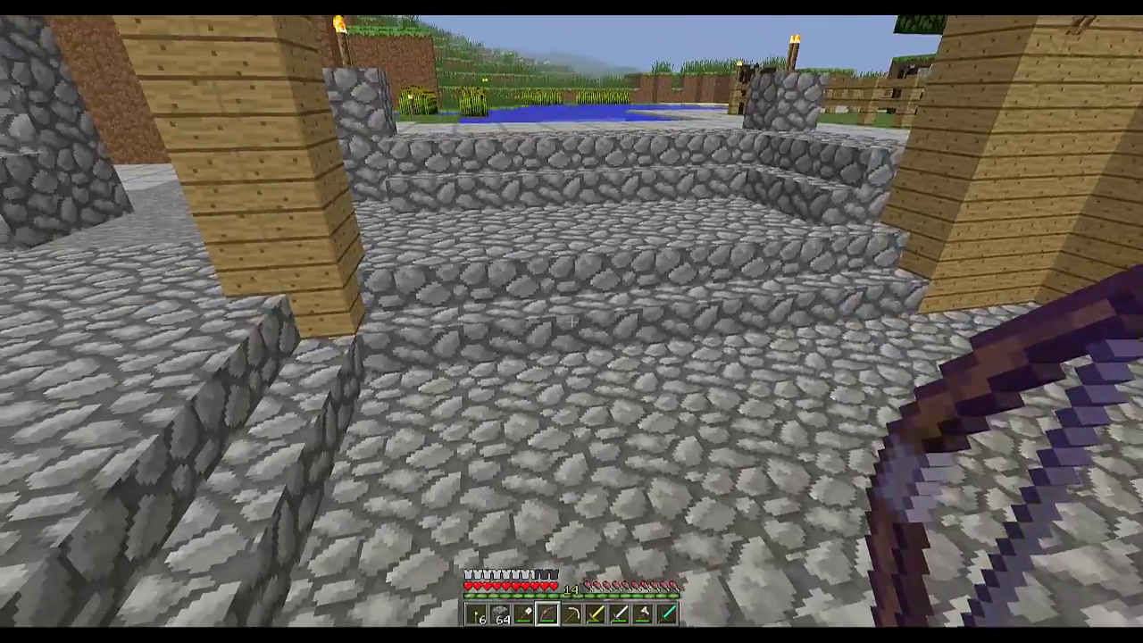
key("w")
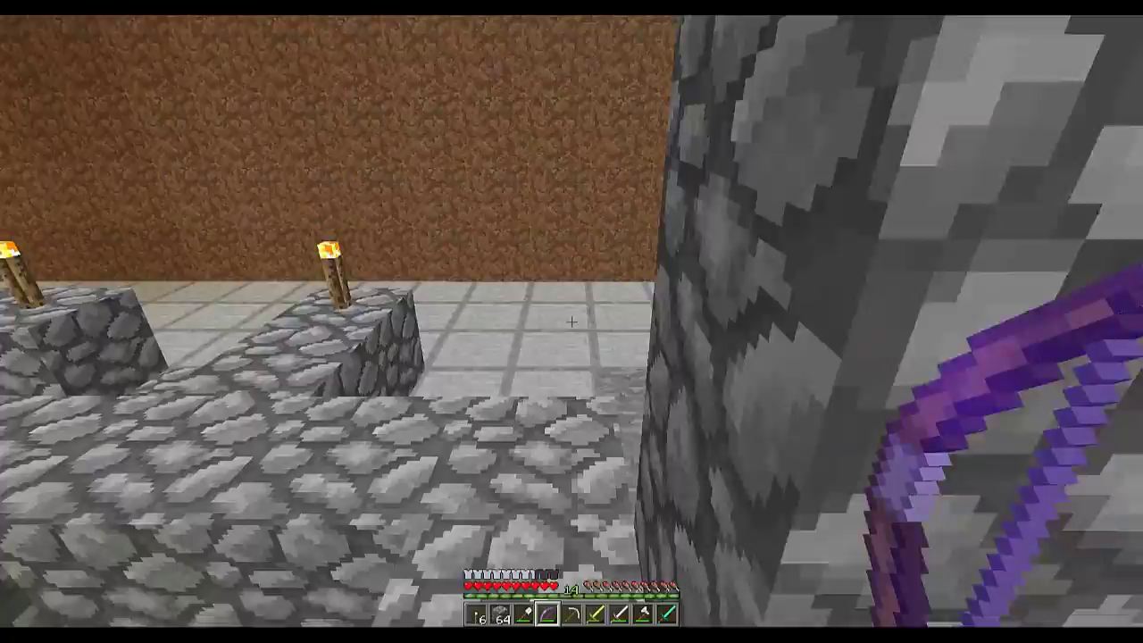
key("w")
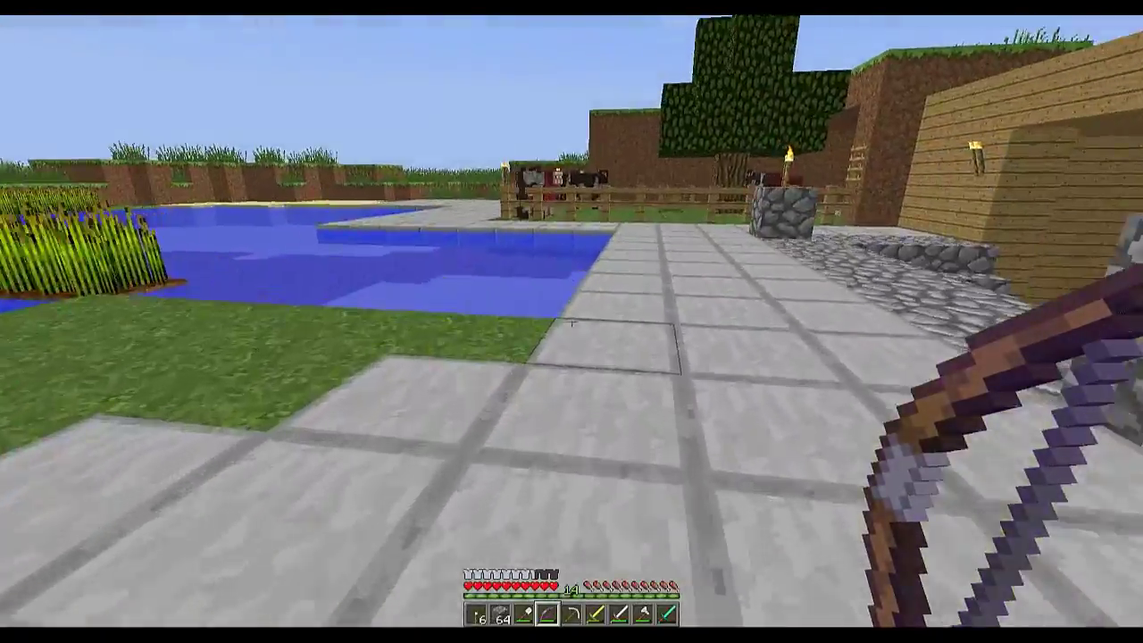
key("w")
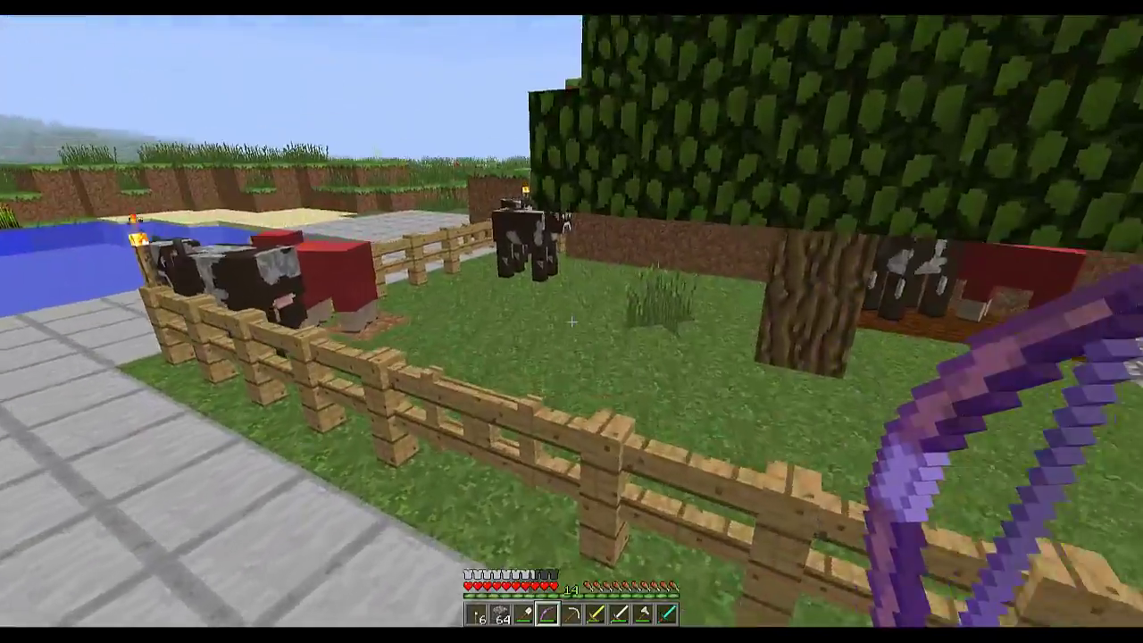
Re-enter the house and walk to the wall of furnaces and crafting tables beside the lava
key("w")
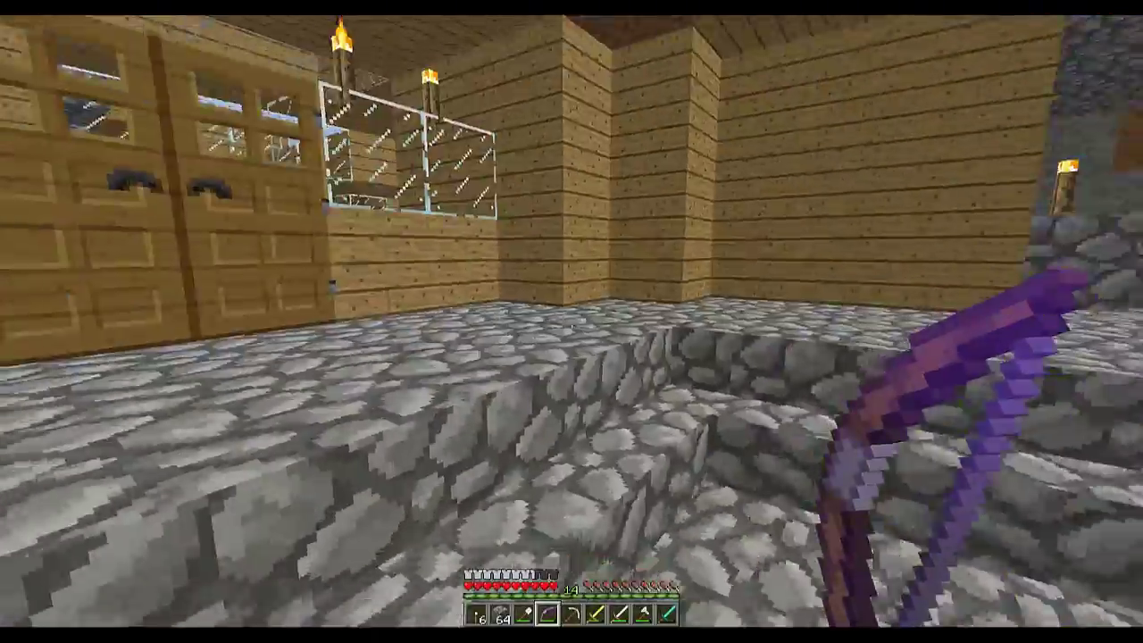
right_click(572, 321)
key("w")
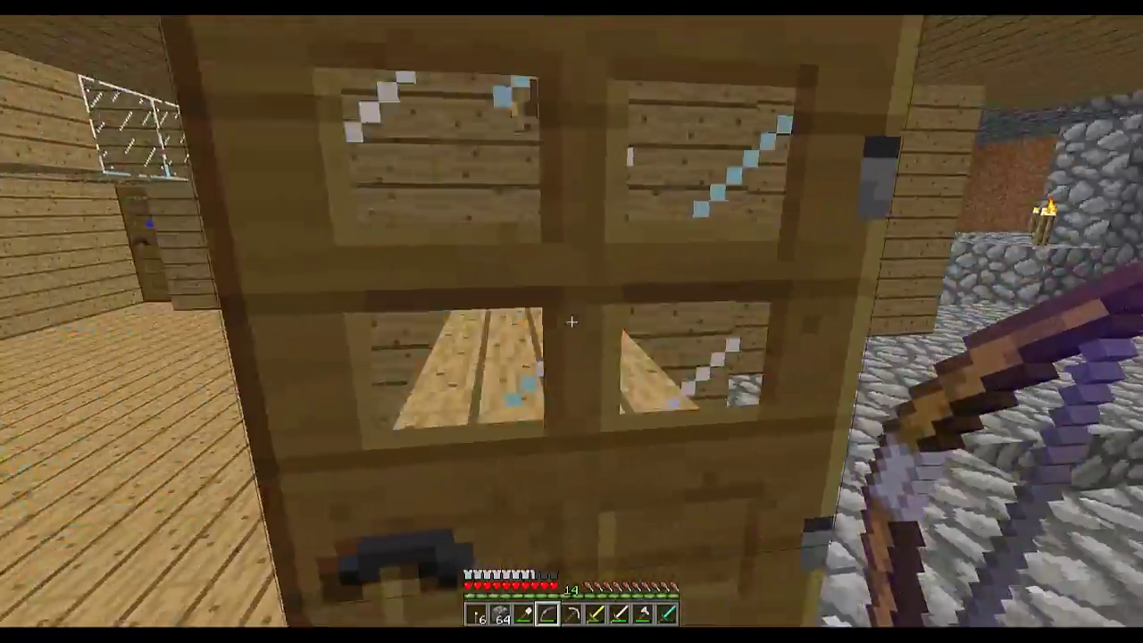
key("w")
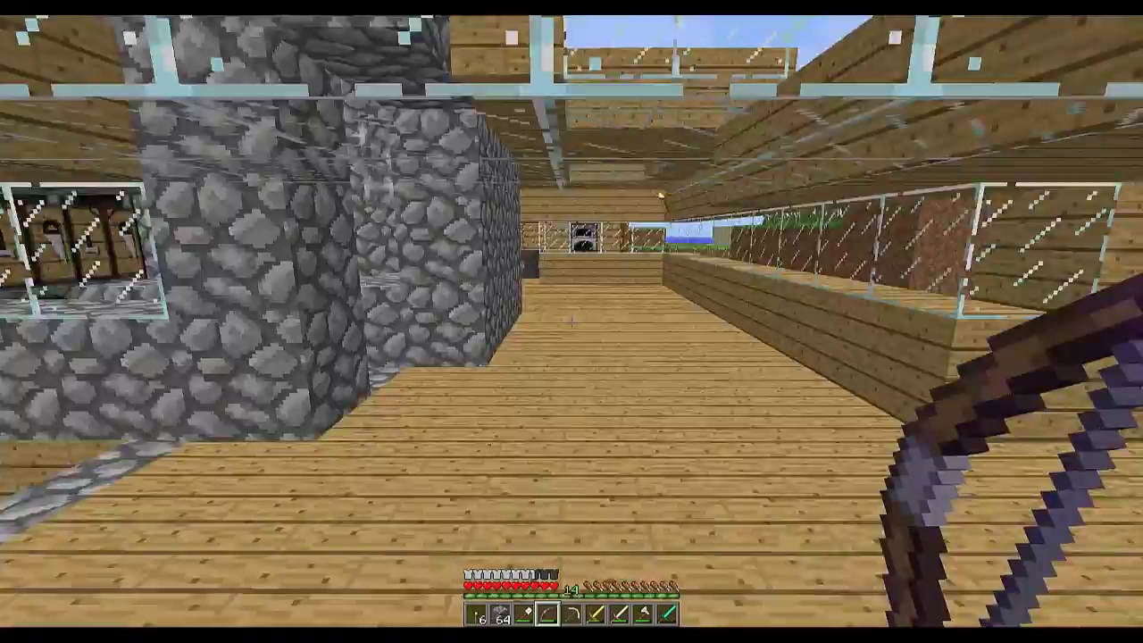
key("w")
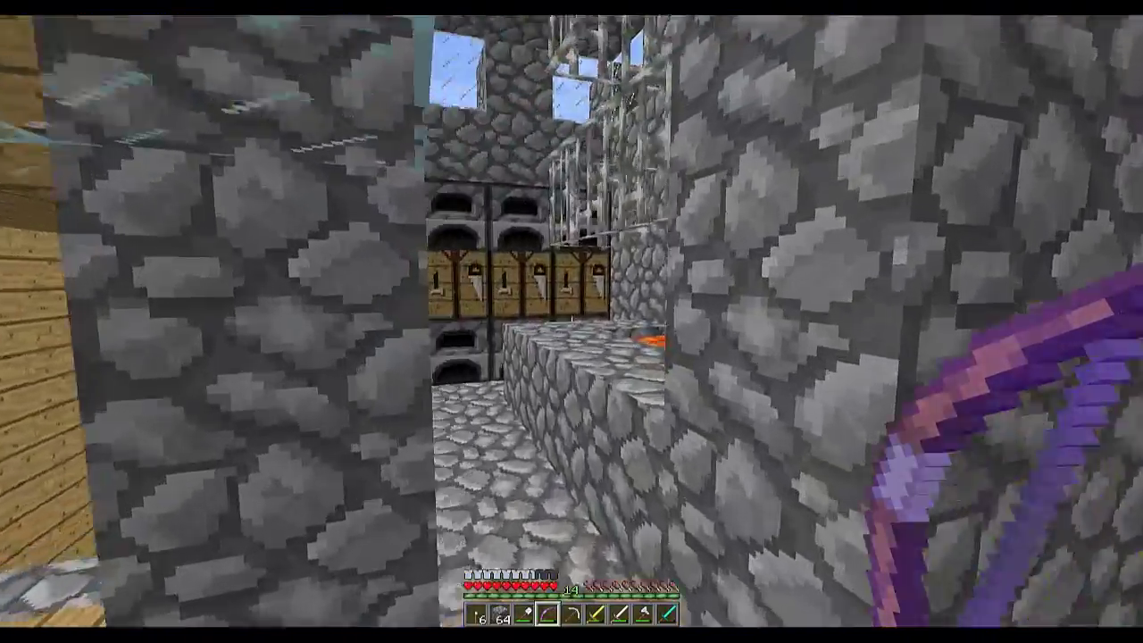
key("w")
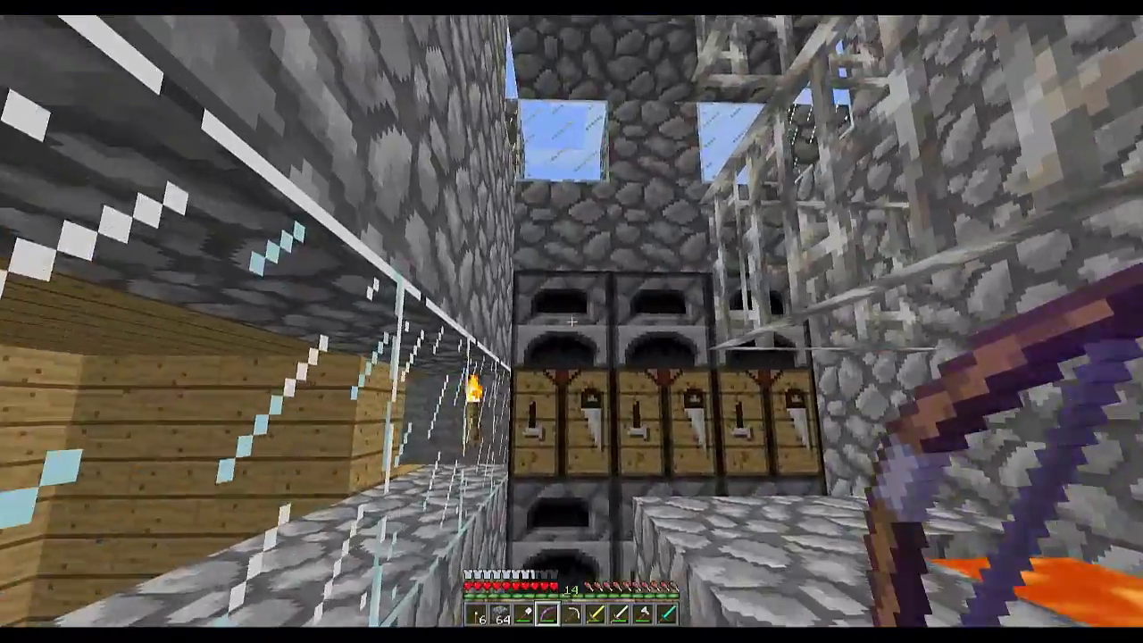
Open and close the block interfaces at the furnace and crafting table wall to check how they look
right_click(572, 322)
key("e")
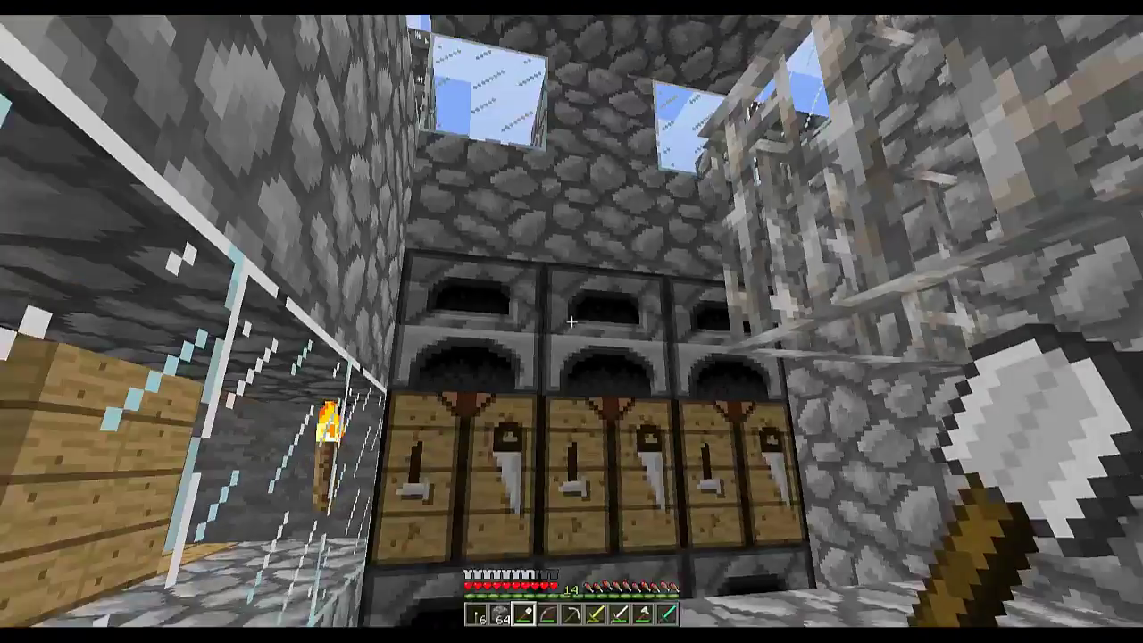
right_click(571, 322)
key("e")
right_click(571, 321)
key("Escape")
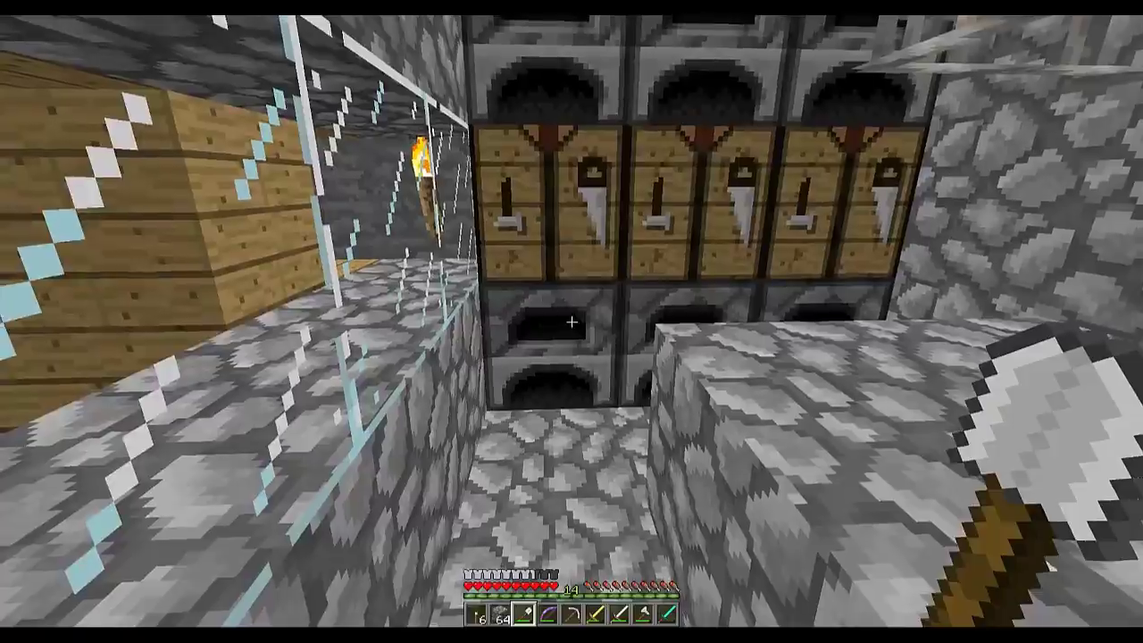